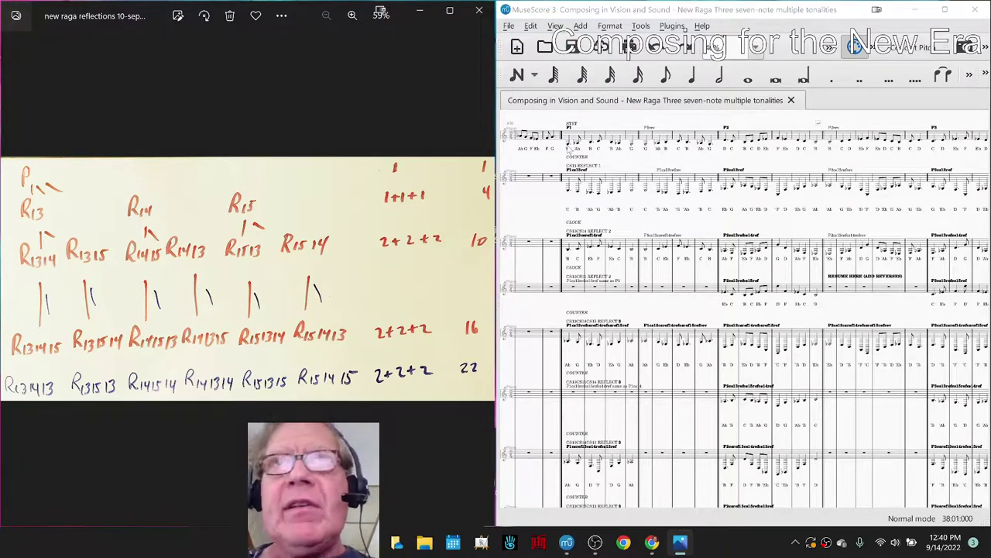
- Audition phrase P1 on the top staff by stepping through its notes
left_click(571, 148)
key("Right")
key("Right")
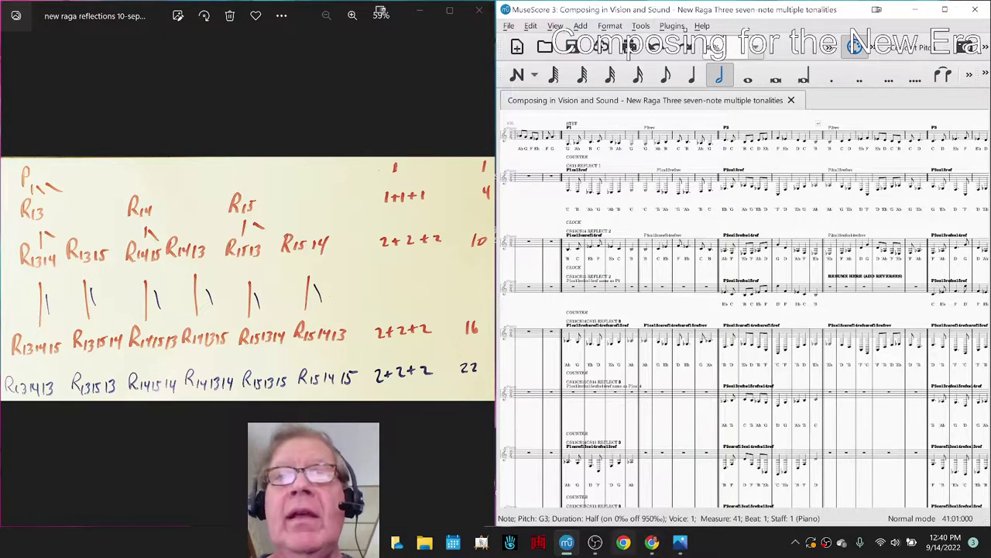
- Check the live stream in OBS and return to the score
left_click(595, 542)
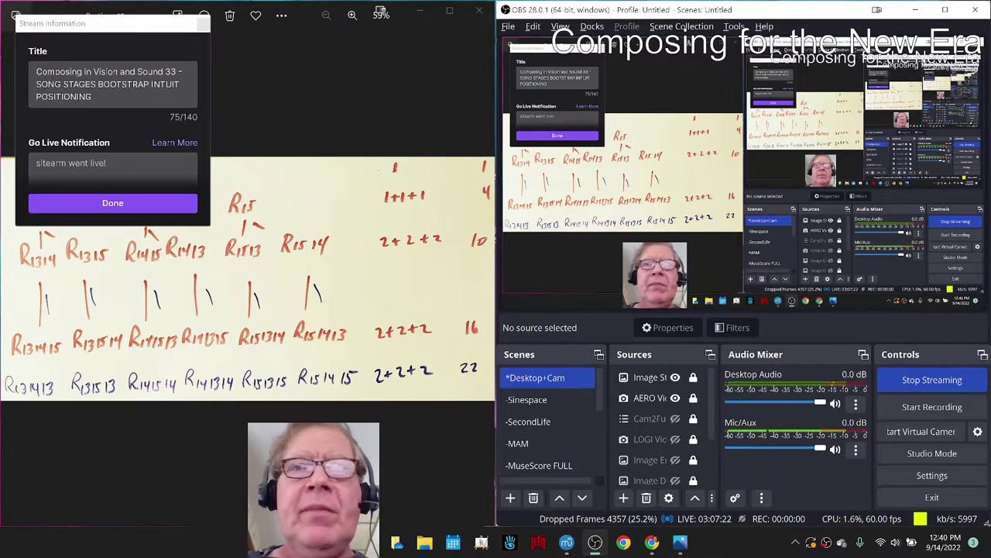
left_click(595, 542)
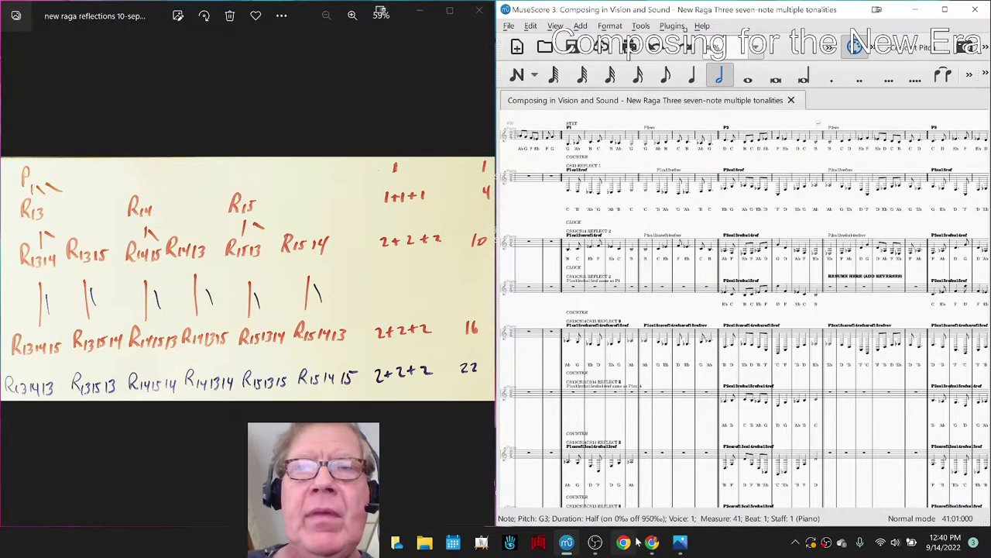
- Switch to the Composing in Vision and Sound spreadsheet in Chrome and review the Reflection notes in rows 20 to 28
mouse_move(649, 546)
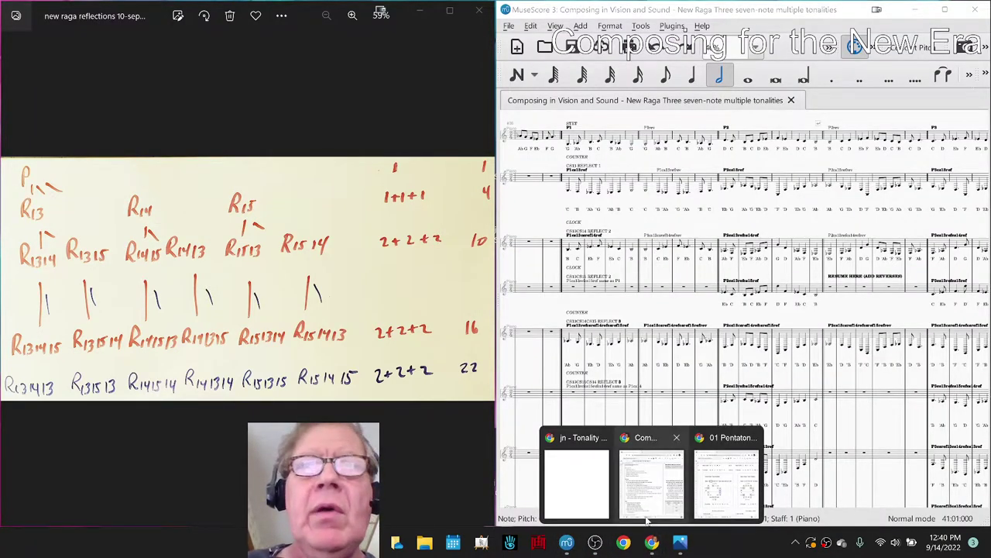
left_click(647, 512)
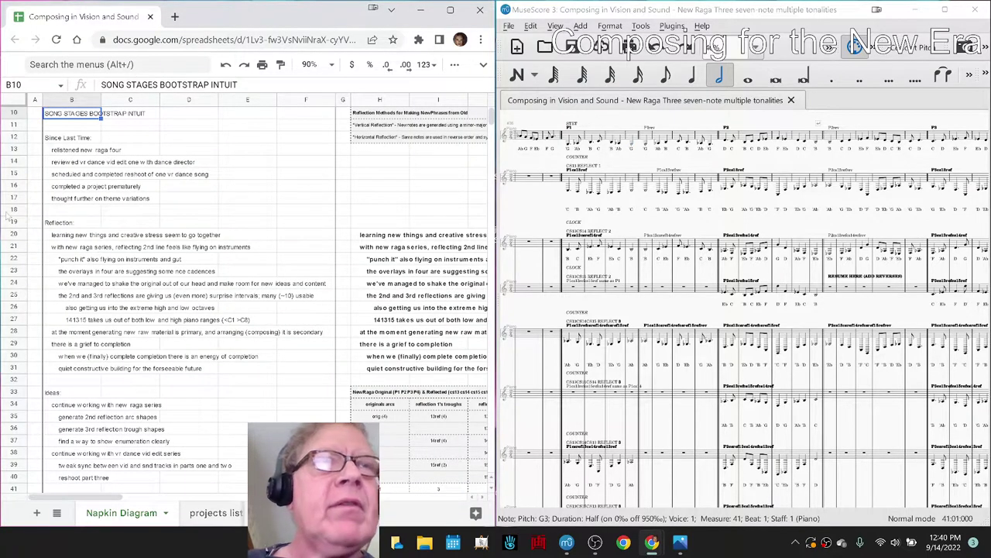
left_click(59, 238)
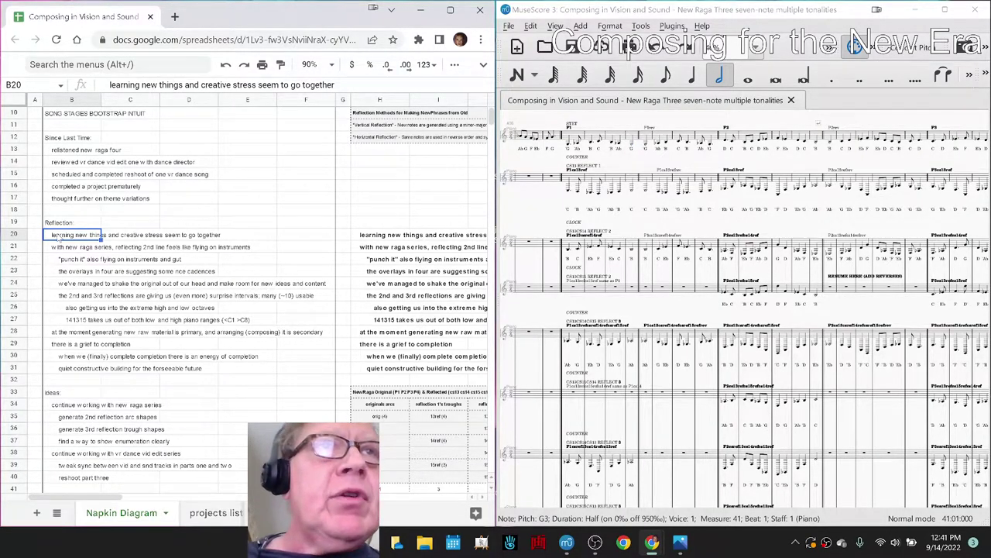
left_click(58, 336)
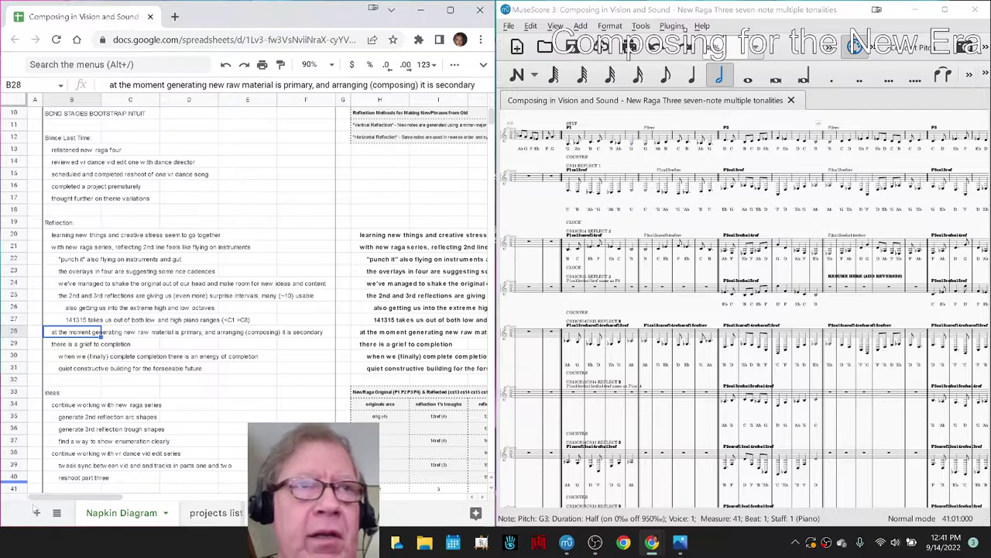
- Examine the New Raga Original & Reflected Phrases table, selecting its "orig (4)" cell
left_click_drag(58, 499, 101, 515)
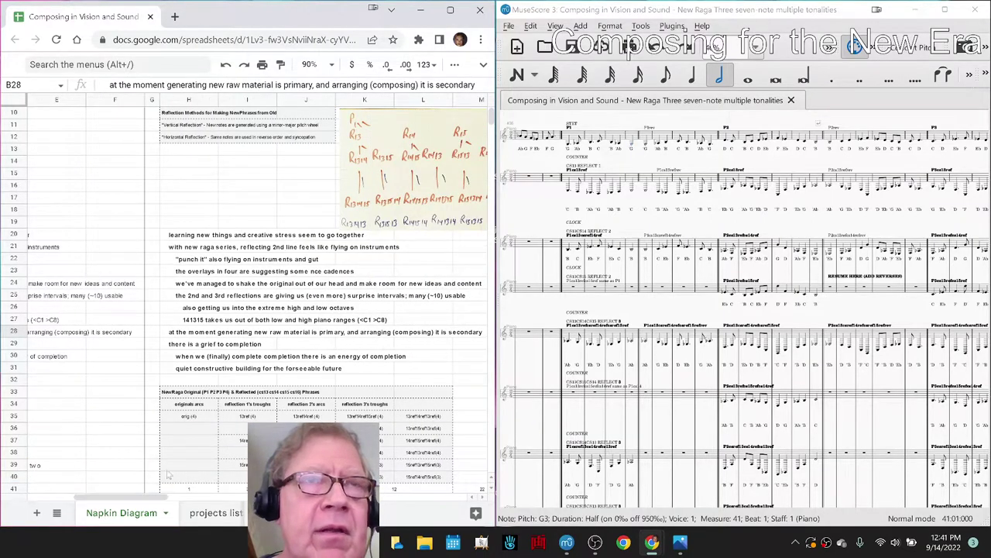
scroll(229, 427, "down", 2)
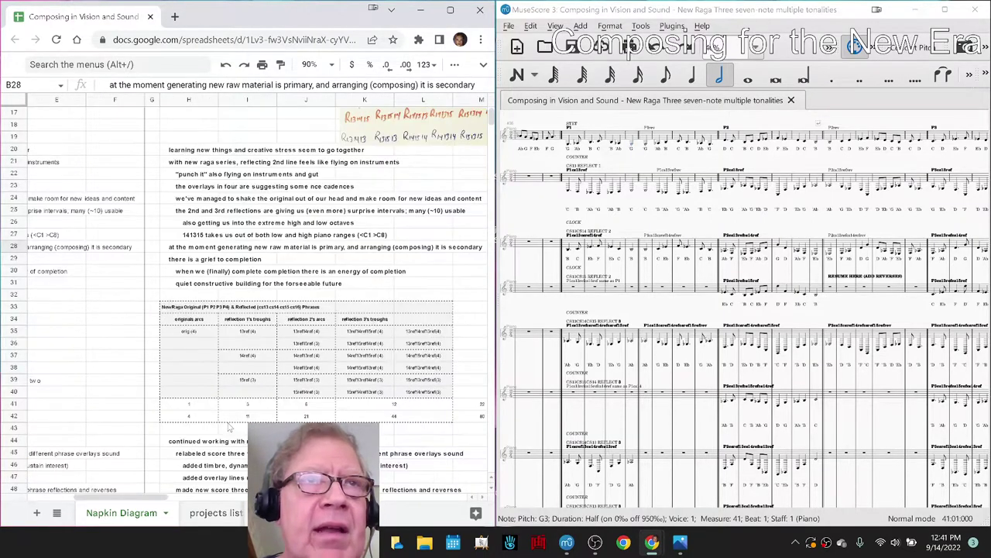
left_click(188, 333)
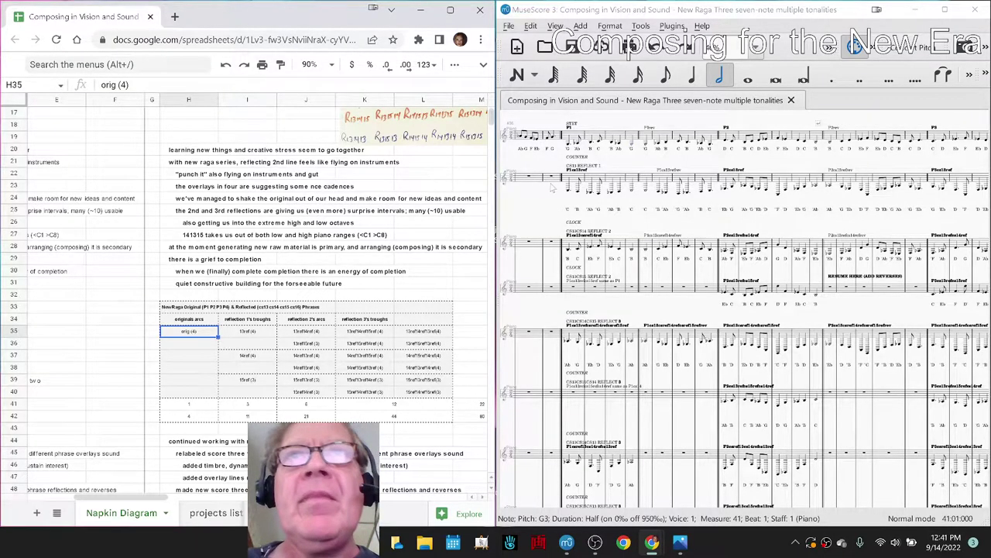
- Switch to MuseScore and maximize its window to show the full set of phrases
left_click(542, 161)
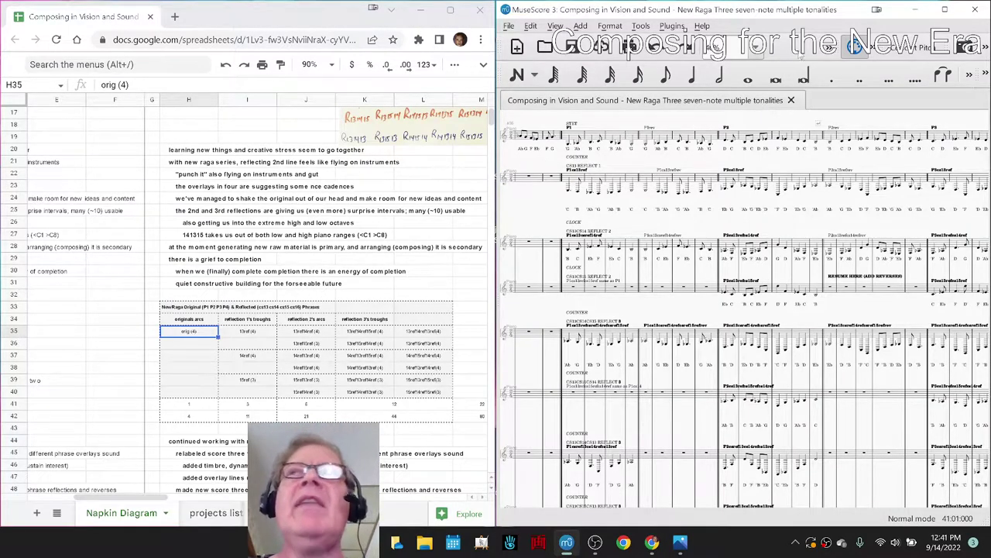
mouse_move(953, 15)
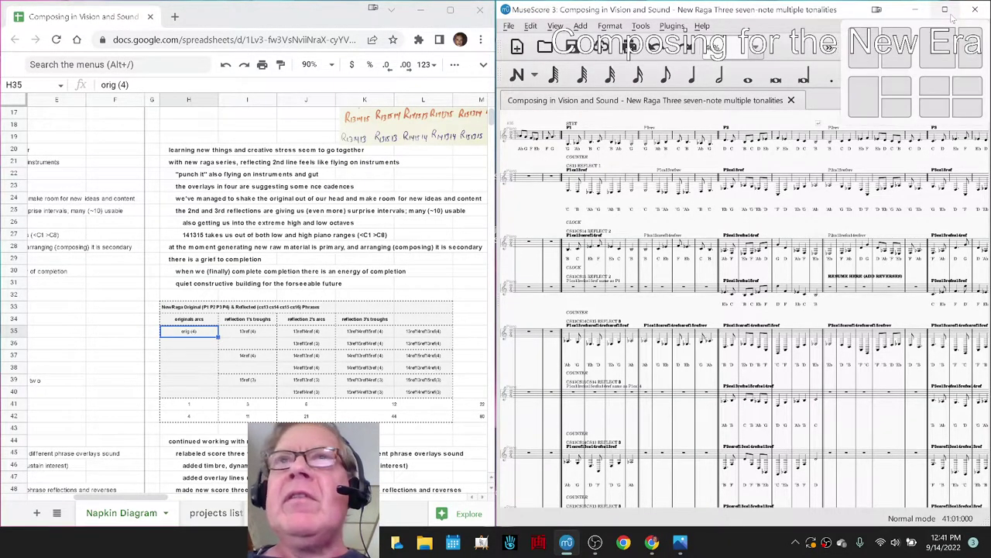
left_click(946, 10)
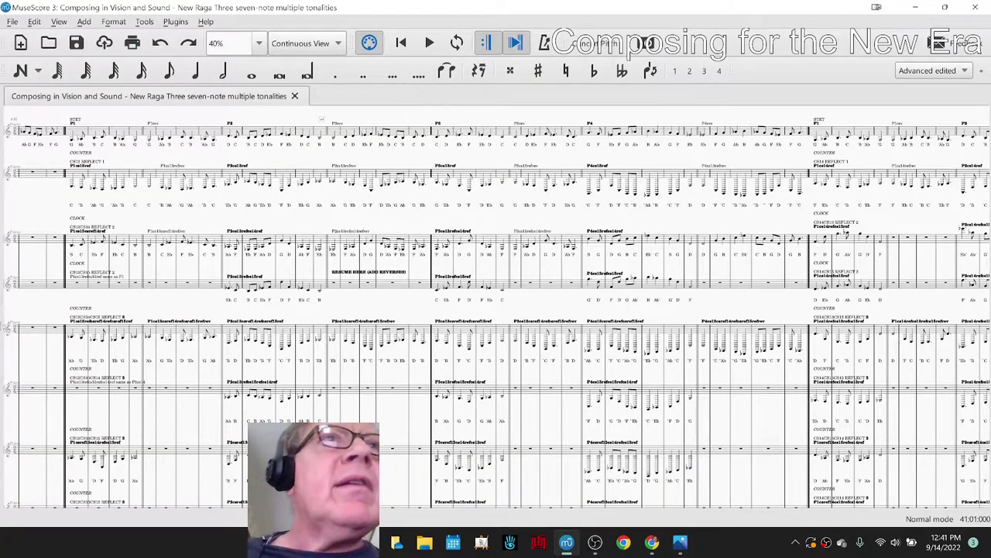
- Step note by note through original phrase P1 on the top staff to hear it
left_click(72, 143)
key("Right")
key("Right")
key("Right")
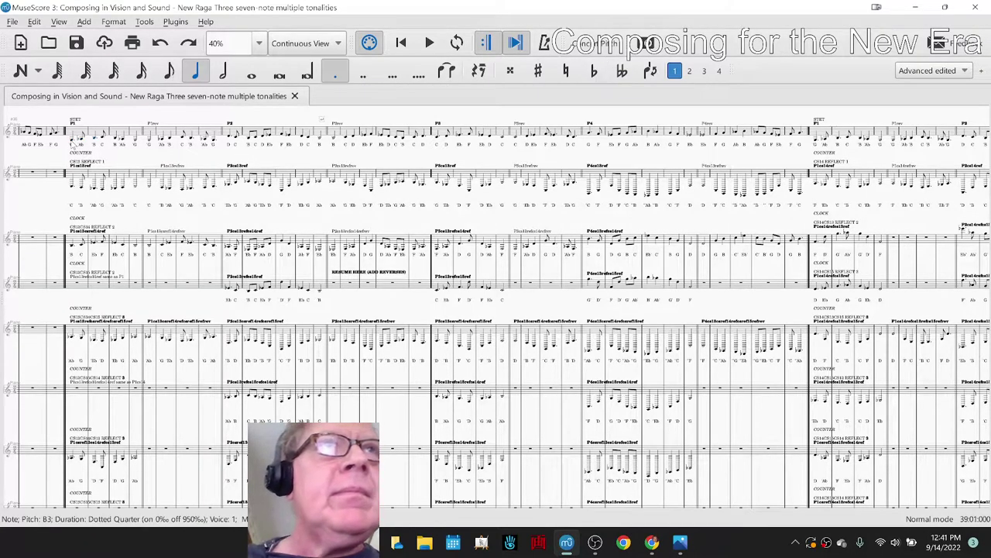
key("Right")
- Step note by note through original phrase P2 on the top staff to hear it
left_click(229, 149)
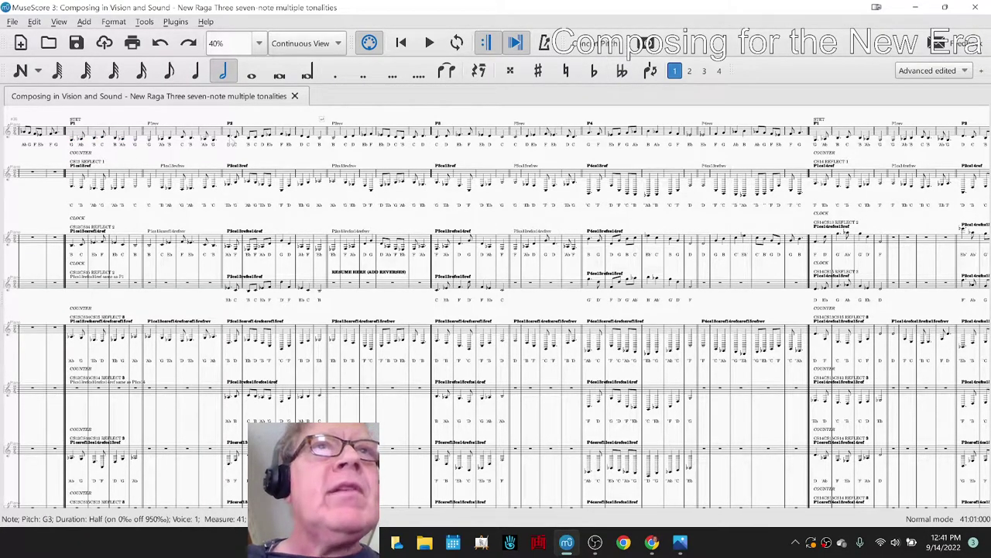
key("Right")
key("Right")
key("Right")
key("Right")
key("Right")
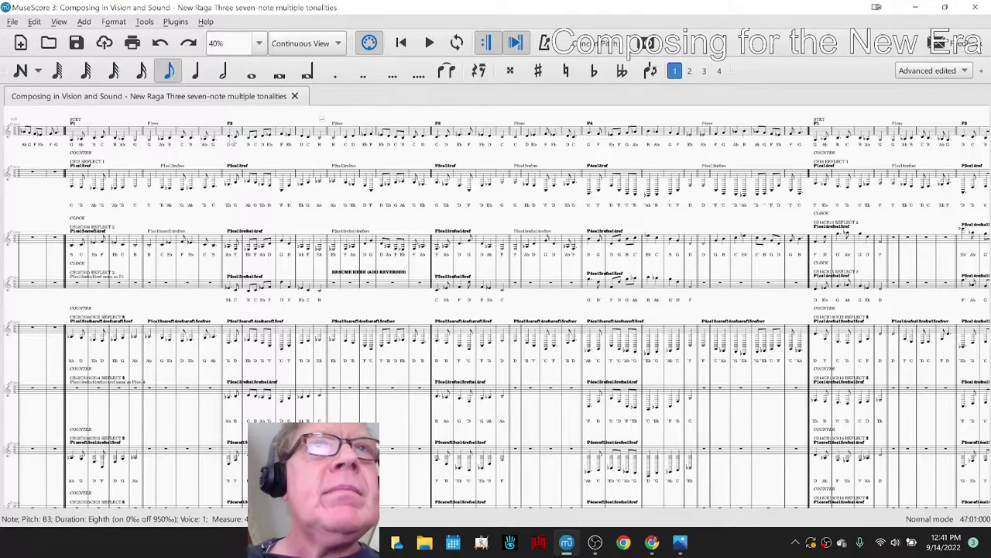
key("Right")
key("Right")
key("Right")
key("Right")
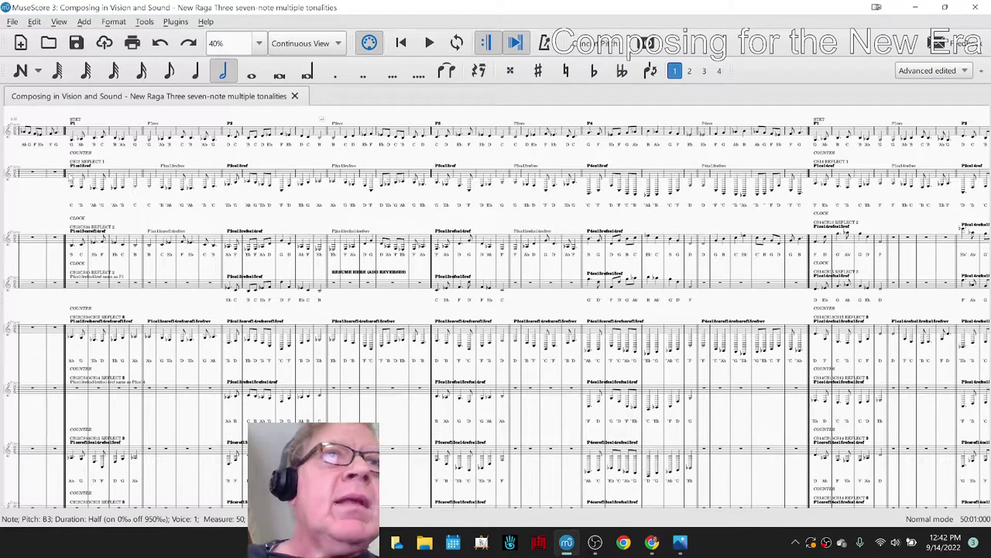
- Switch to the 01 Pentatonic Parallel Scales spreadsheet in Chrome and examine the cs15 "je t'aime" pitch wheel
mouse_move(656, 543)
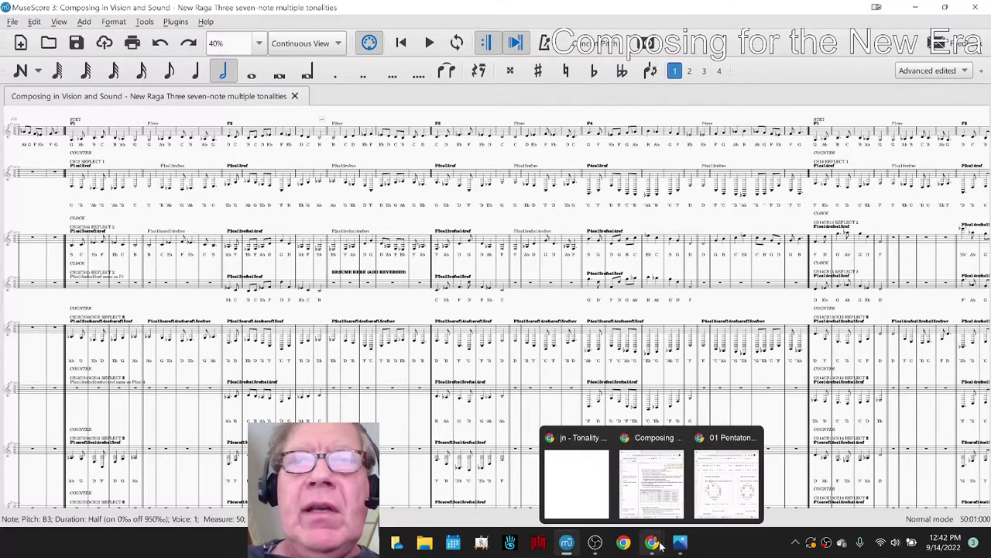
left_click(730, 494)
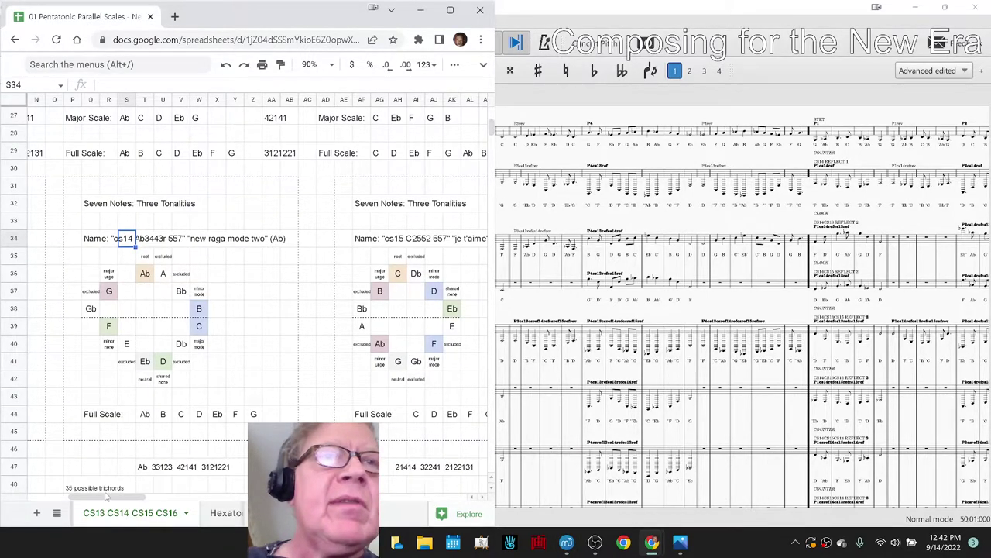
left_click_drag(103, 500, 129, 498)
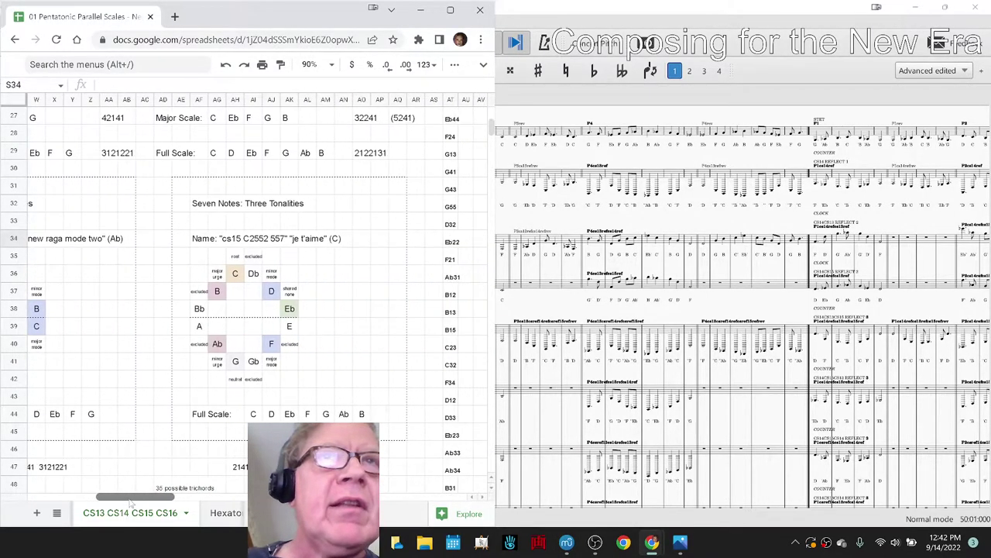
- Return to MuseScore and step through original phrase P1 on the top staff again
left_click(677, 545)
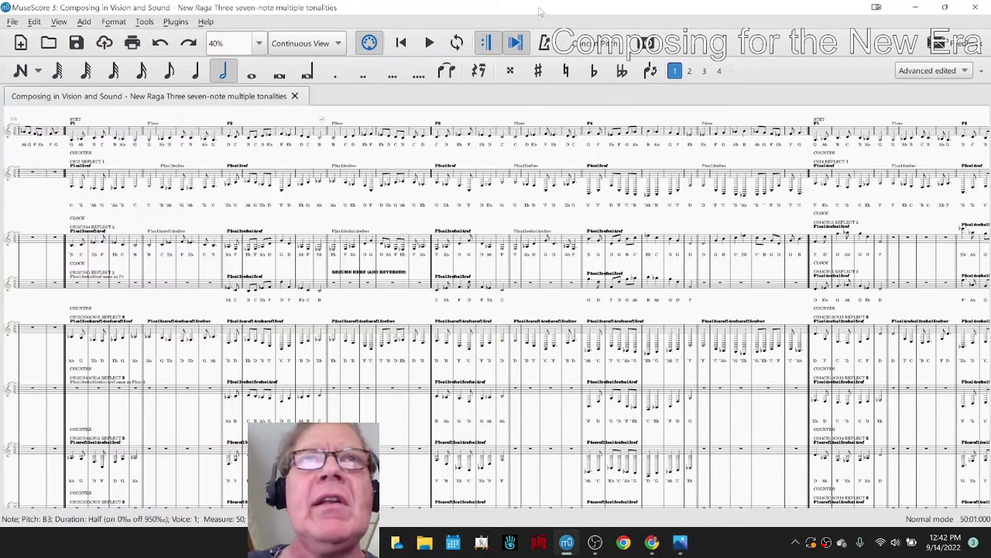
left_click(541, 16)
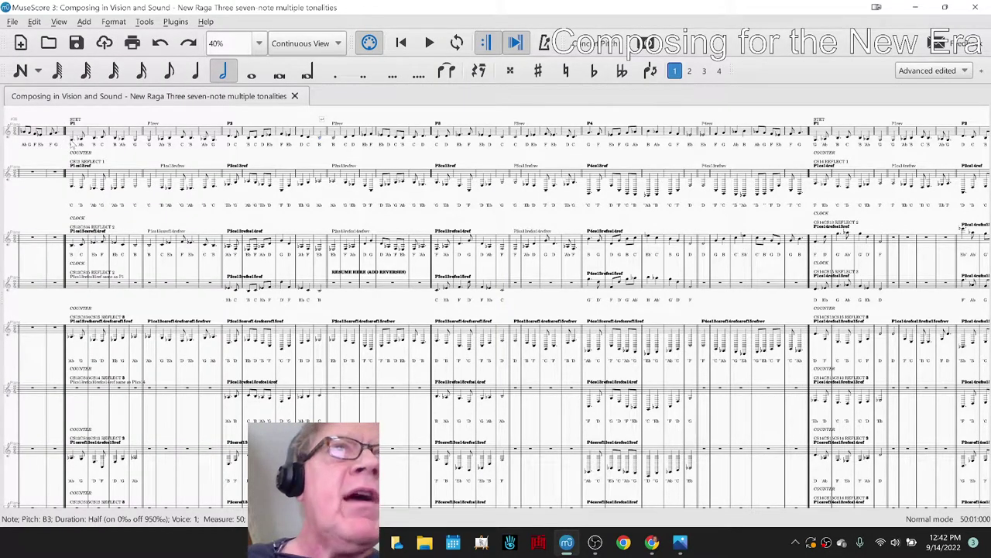
key("5")
key("period")
key("4")
key("5")
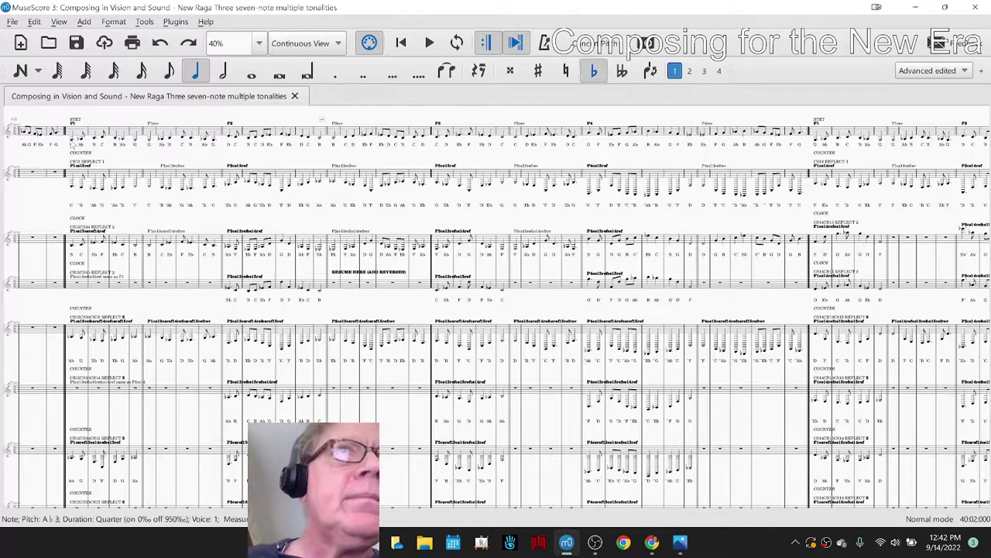
key("Left")
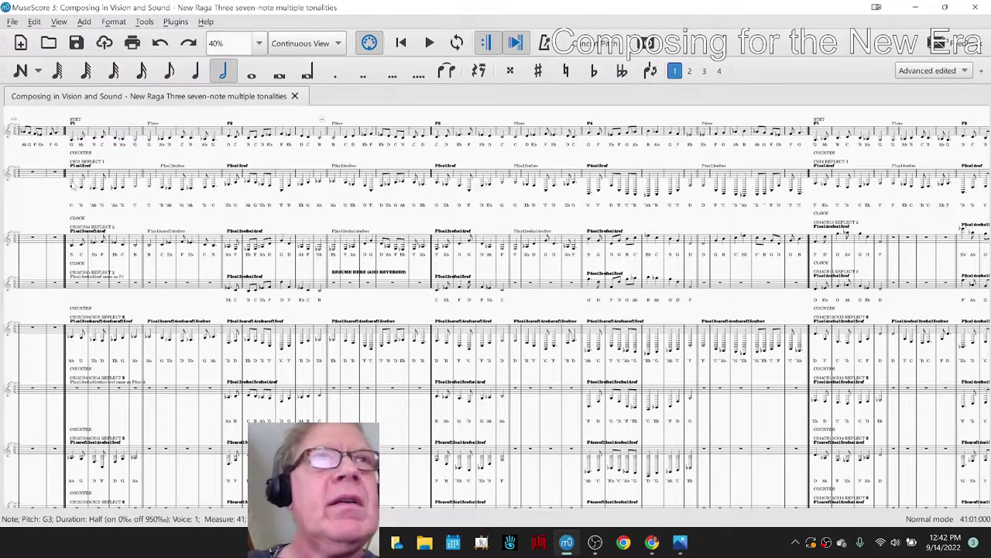
- Step through the reflected version of P1 on the CS13 Reflect 1 staff to compare it with the original
key("Left")
key("Left")
key("Left")
key("Left")
key("Left")
key("Left")
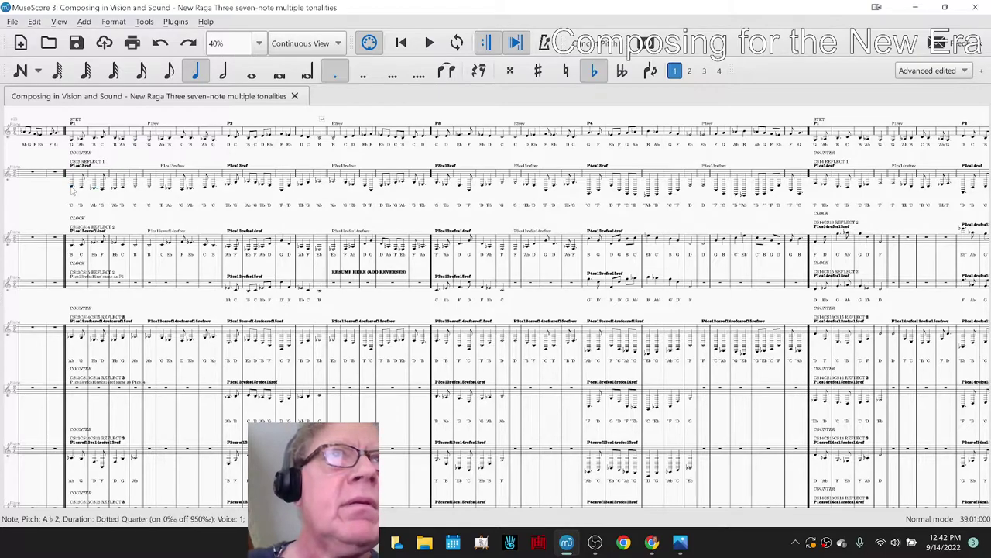
key("Left")
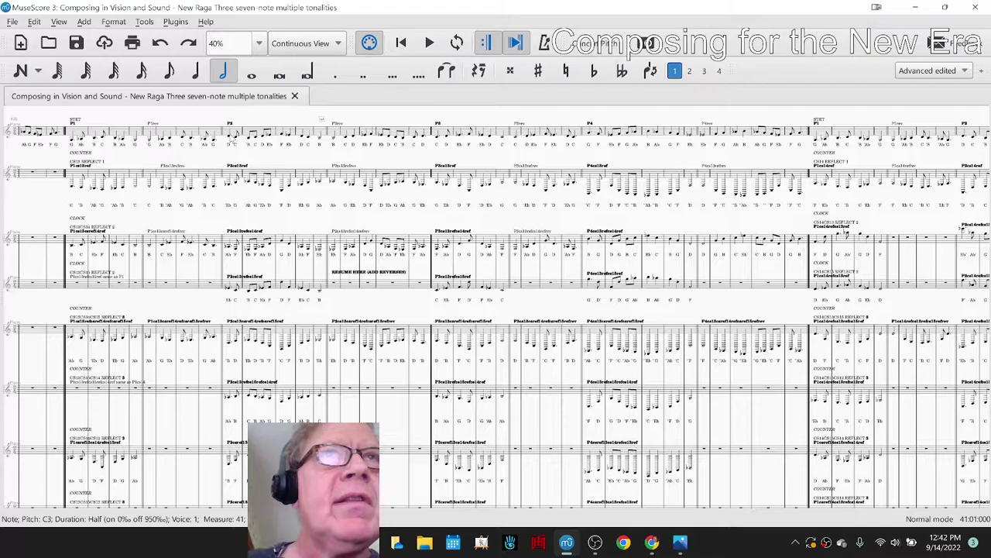
- Step through original phrase P2 on the top staff again for comparison with its reflection
key("Left")
key("Left")
key("Left")
key("Left")
key("Left")
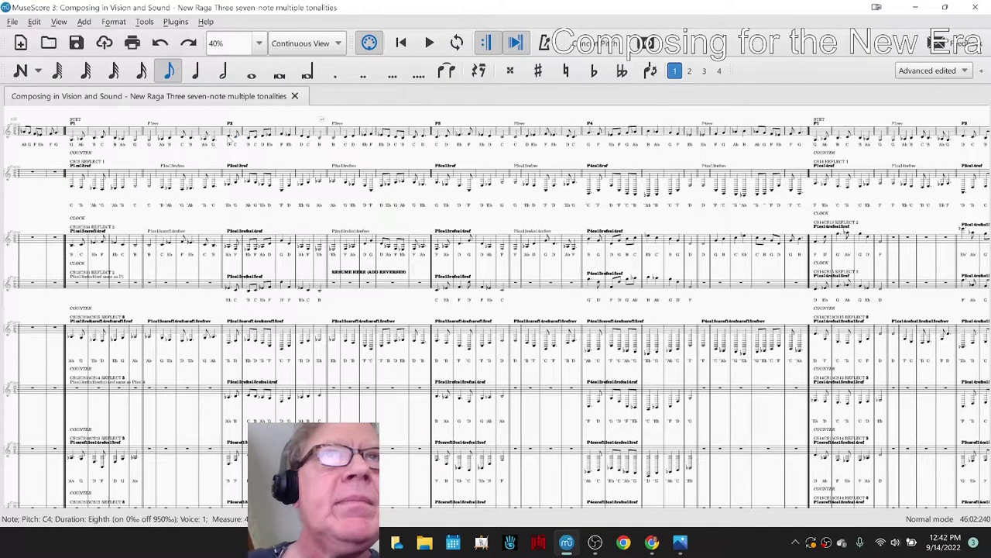
key("Left")
key("Left")
key("Left")
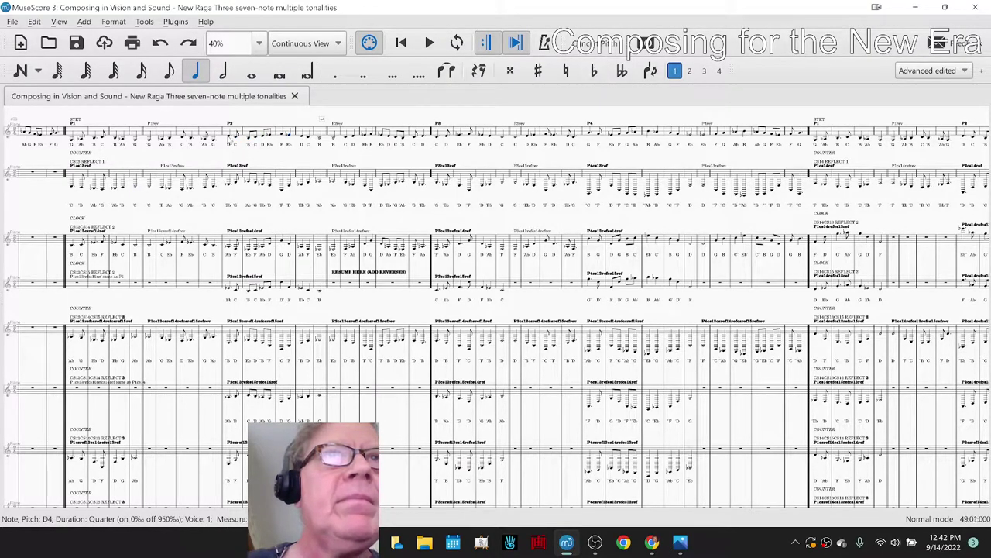
- Step through the reflected version of P2 on the second staff, and clear the note selection
left_click(229, 185)
key("Left")
key("Left")
key("Left")
key("Left")
key("Left")
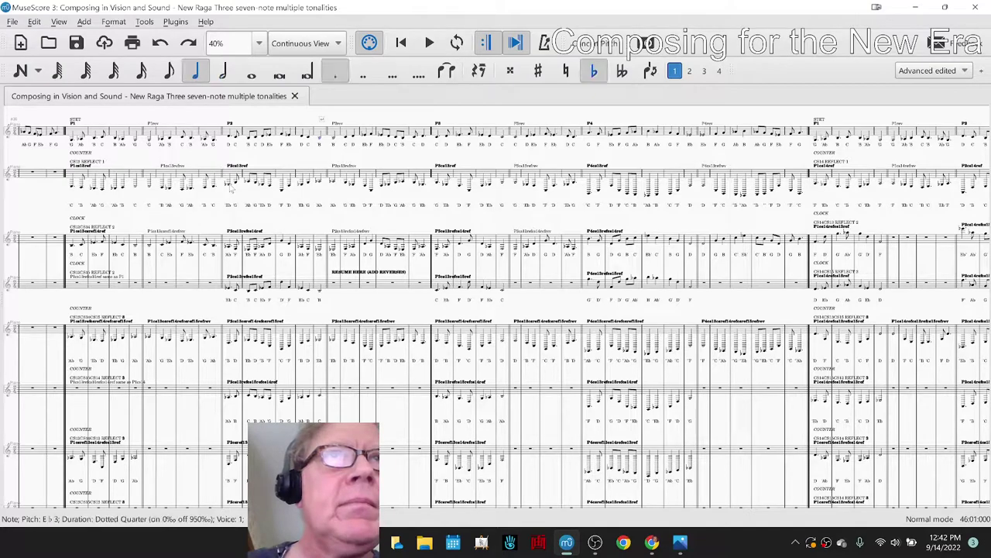
key("Left")
key("Left")
key("Left")
key("Left")
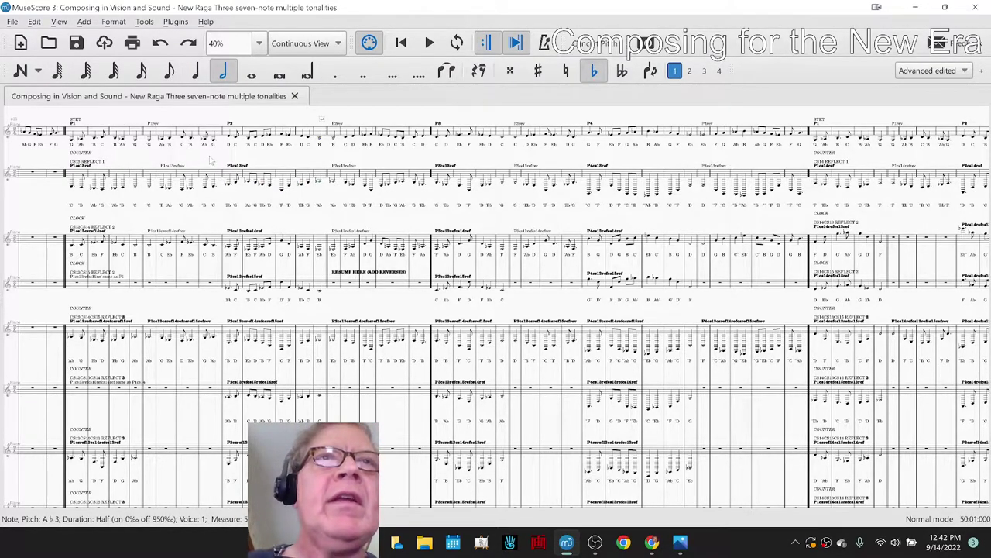
key("Escape")
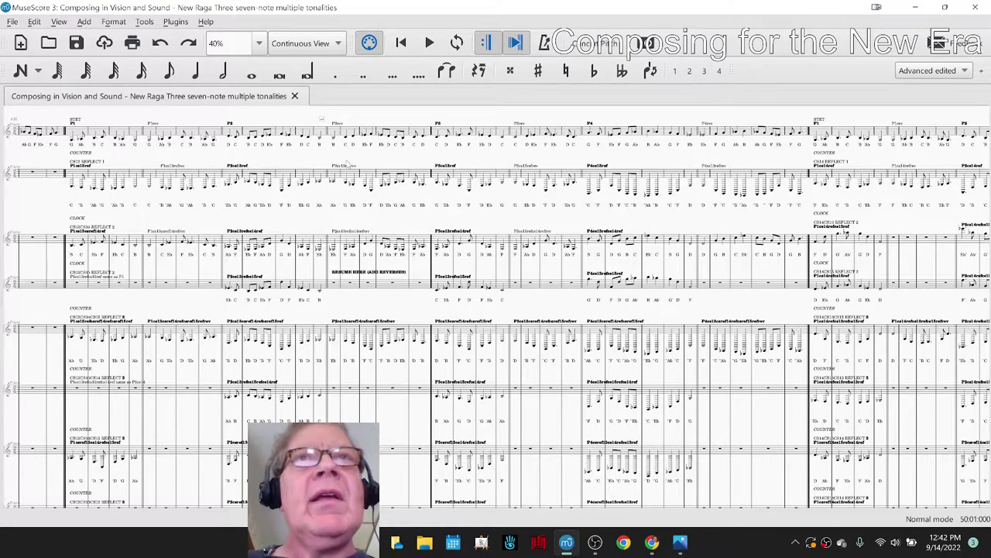
- Step note by note through original phrase P3 on the top staff to hear it
left_click(438, 140)
key("Right")
key("Right")
key("Right")
key("Right")
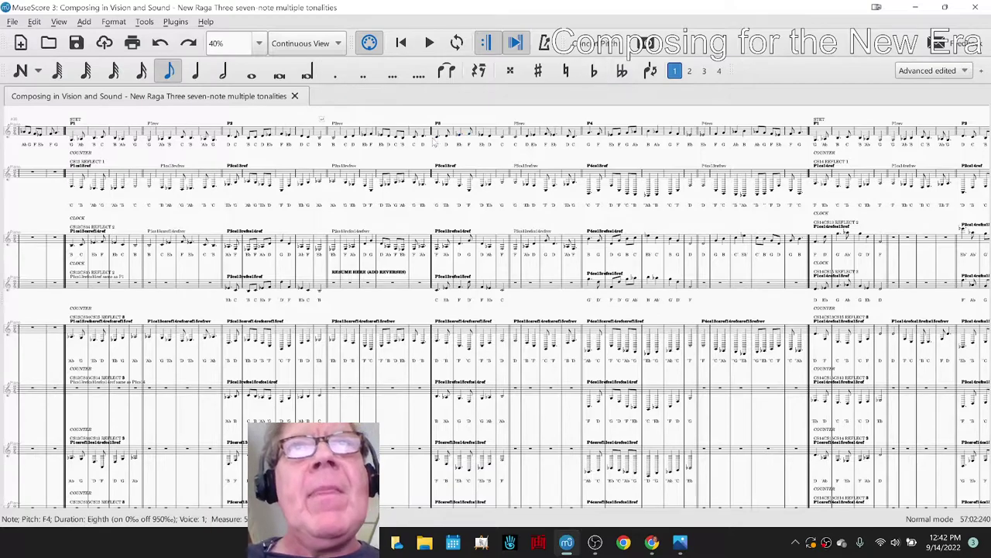
key("Right")
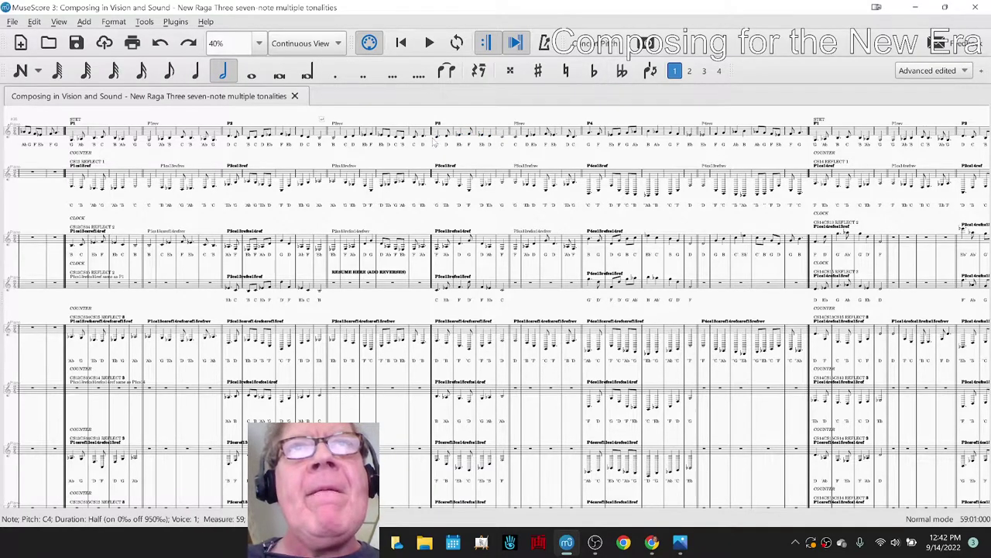
- Step note by note through the reflected version of P3 on the CS13 Reflect 1 staff
left_click(439, 184)
key("Right")
key("Right")
key("Right")
key("Right")
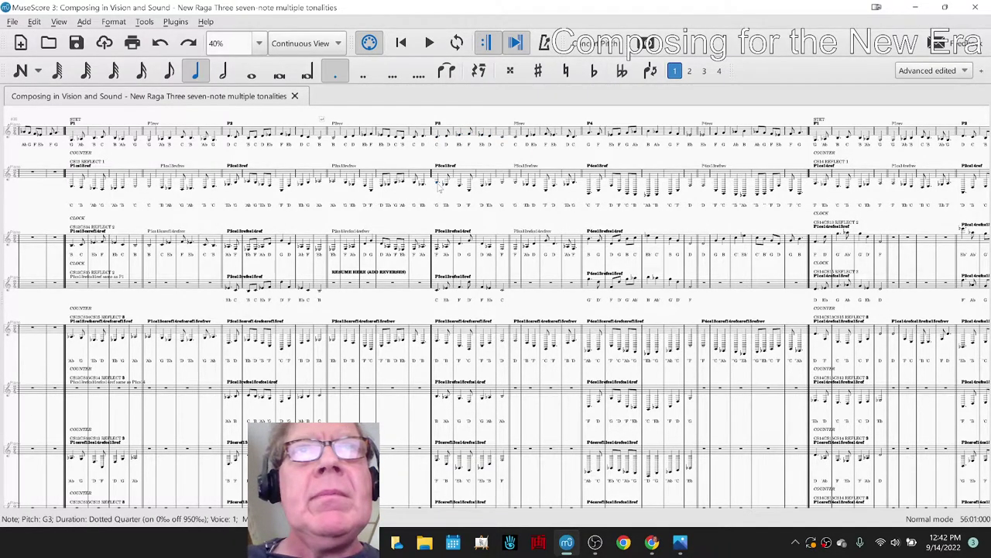
key("Right")
key("Right")
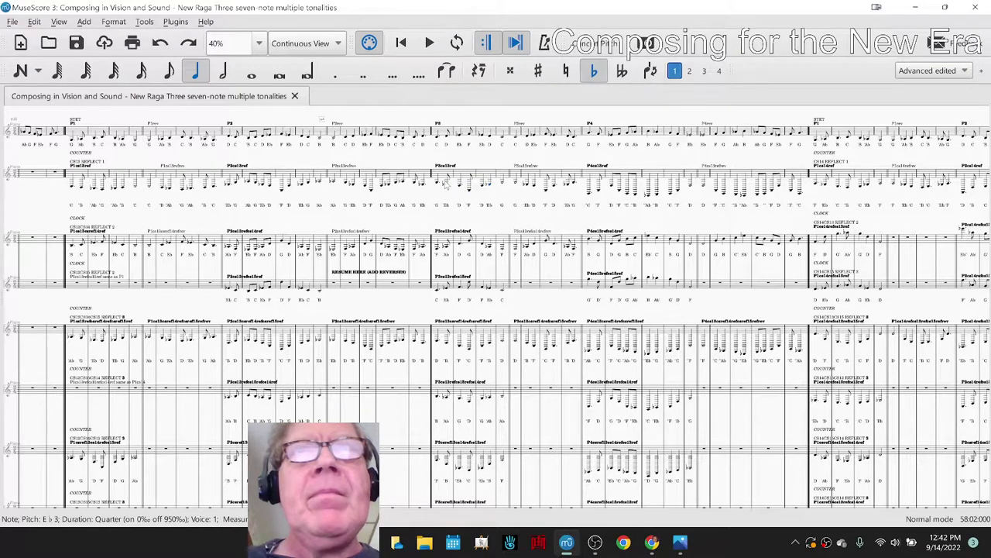
key("Right")
key("Right")
- Step note by note through original phrase P4 on the top staff to hear it
key("Right")
key("Right")
key("Right")
key("Right")
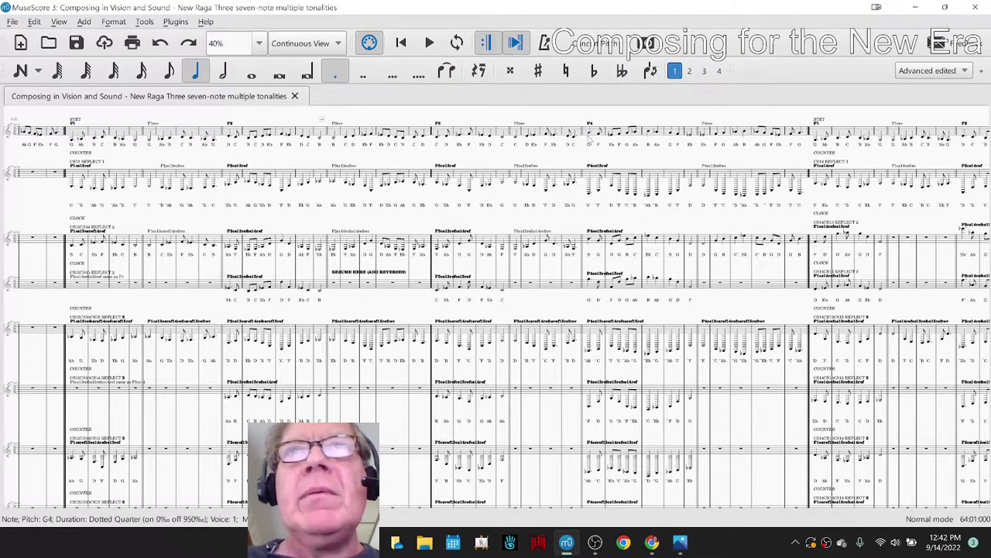
key("Right")
key("Right")
key("Right")
key("Right")
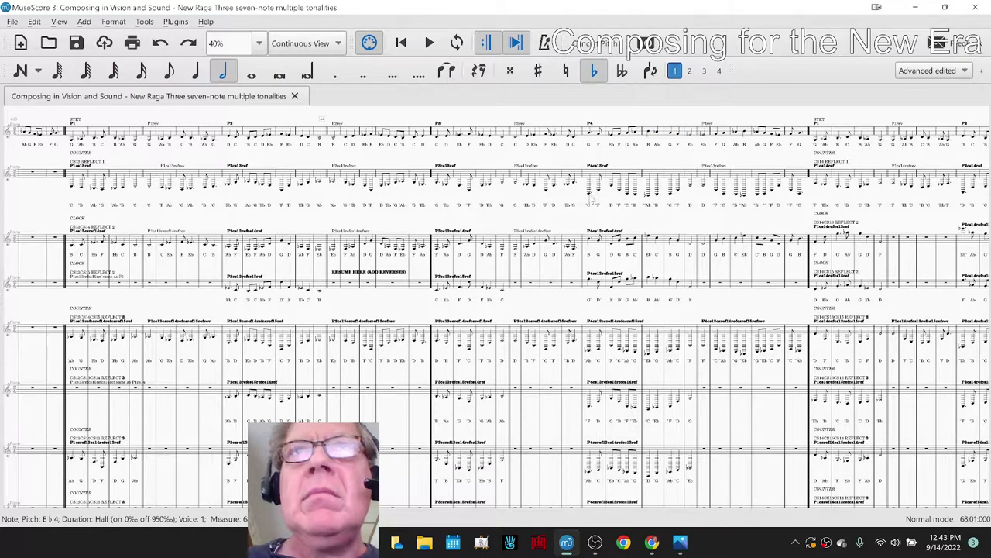
- Step through the reflected version of P4 on the CS13 Reflect 1 staff, and clear the note selection
key("Right")
key("Right")
key("Right")
key("Right")
key("Right")
key("Right")
key("Right")
key("Right")
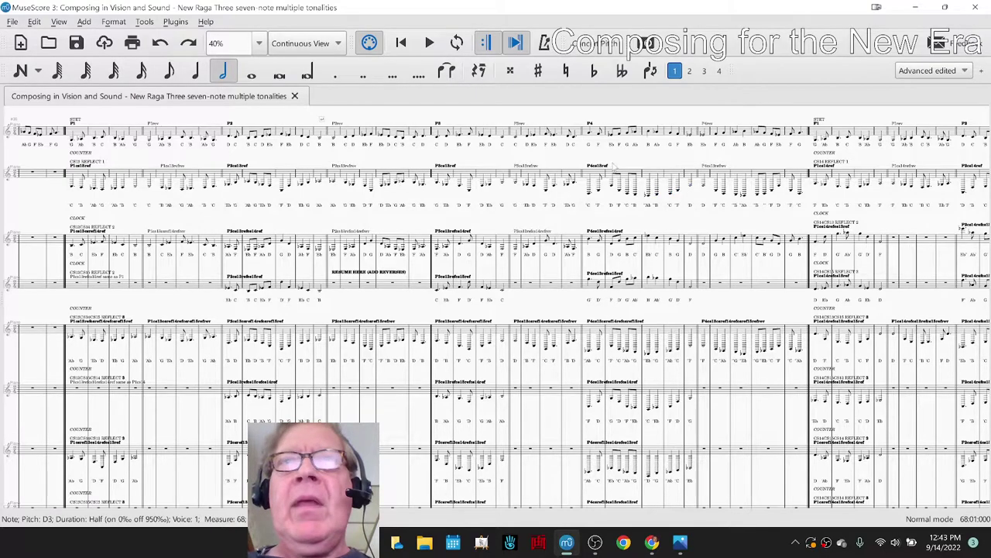
key("Escape")
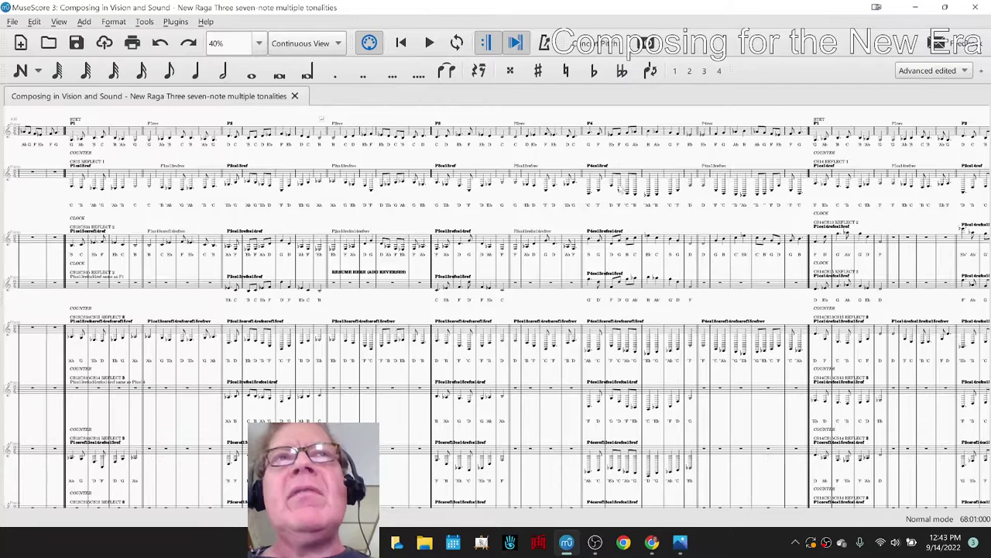
- Switch to the 01 Pentatonic Parallel Scales spreadsheet in Chrome and select the shared note D in the cs14 "new raga mode two" chart
mouse_move(652, 547)
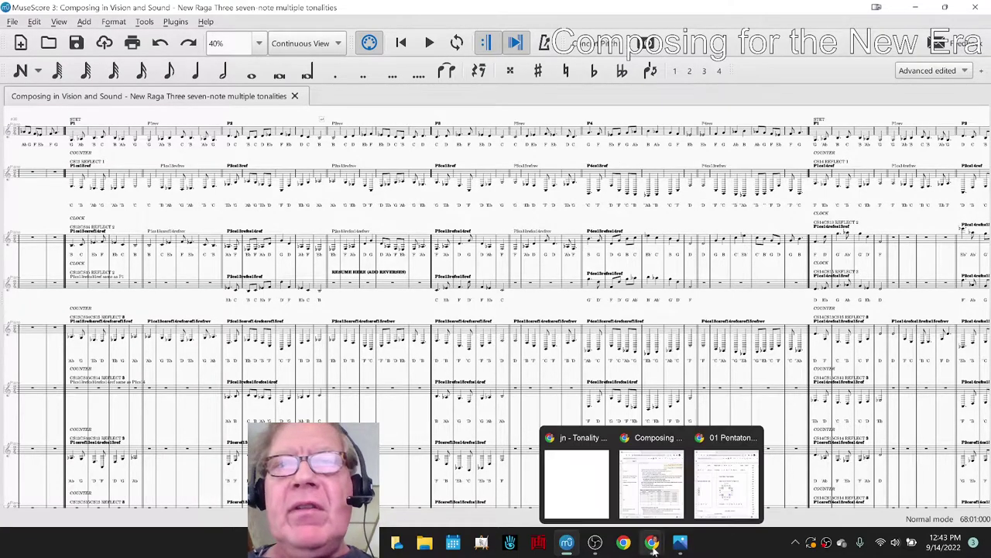
left_click(714, 507)
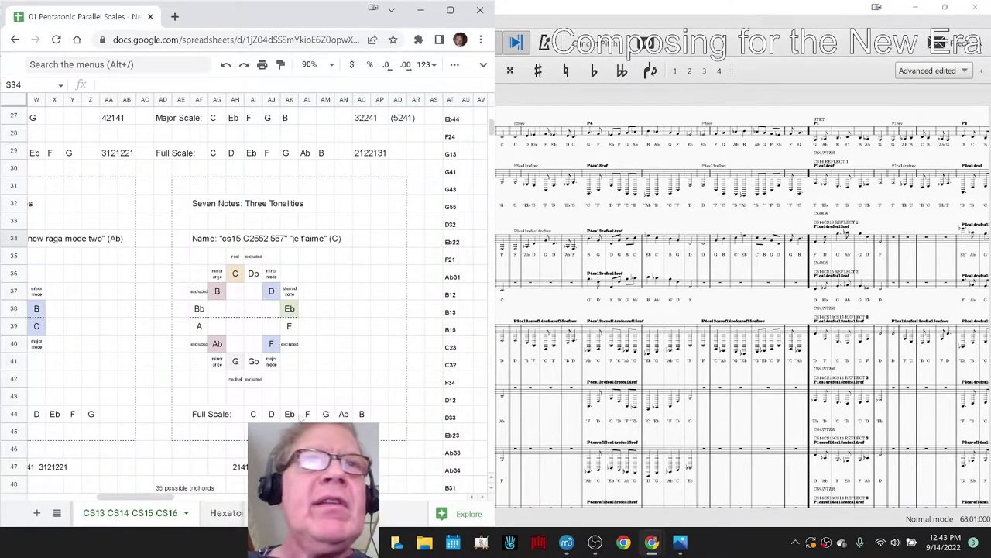
left_click(152, 369)
key("Left")
key("Left")
key("Left")
key("Left")
key("Left")
key("Left")
key("Left")
key("Left")
key("Left")
key("Left")
key("Left")
key("Left")
key("Left")
key("Left")
key("Left")
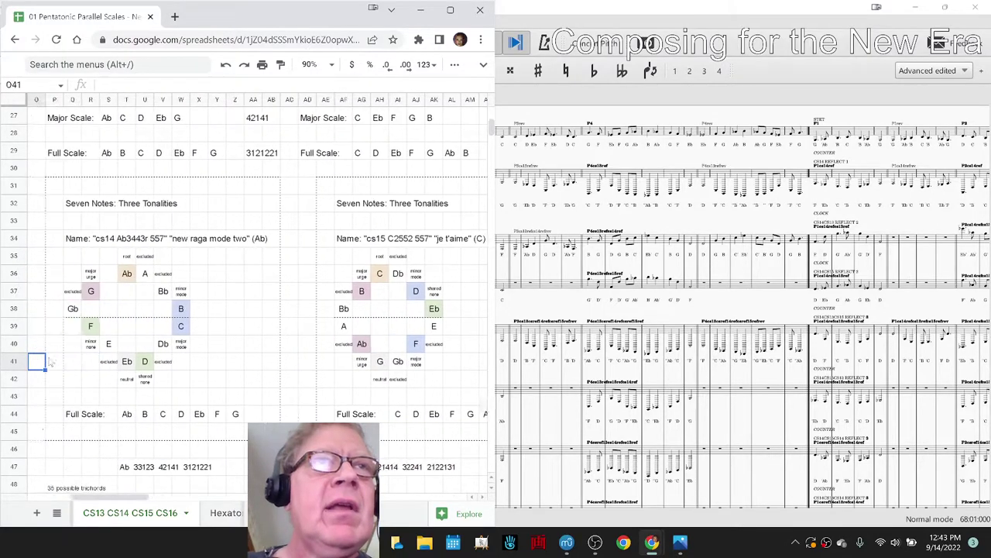
left_click(159, 362)
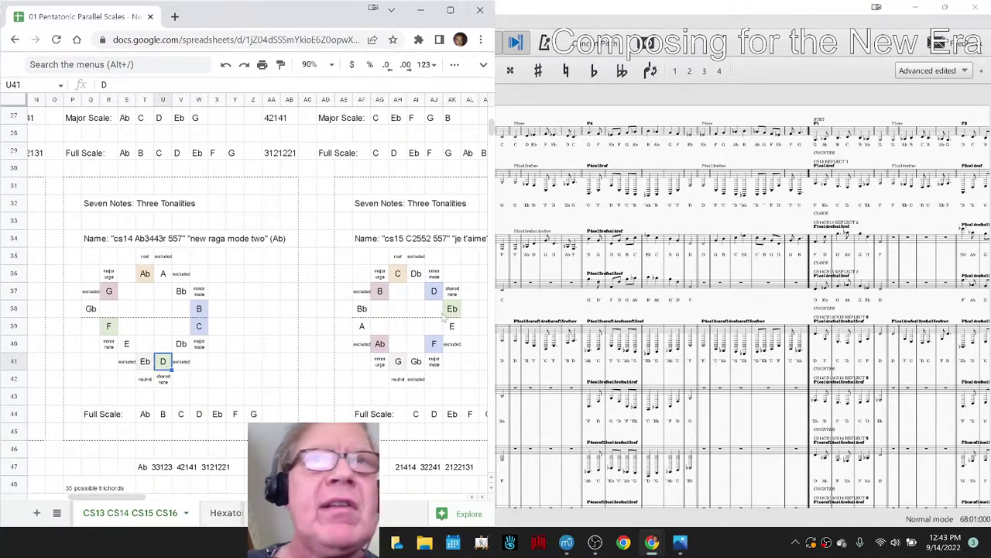
- Inspect the cs15 "je t'aime" chart, and select the shared note F in the cs13 "new raga mode one" chart
left_click(449, 312)
key("Right")
scroll(449, 311, "right", 5)
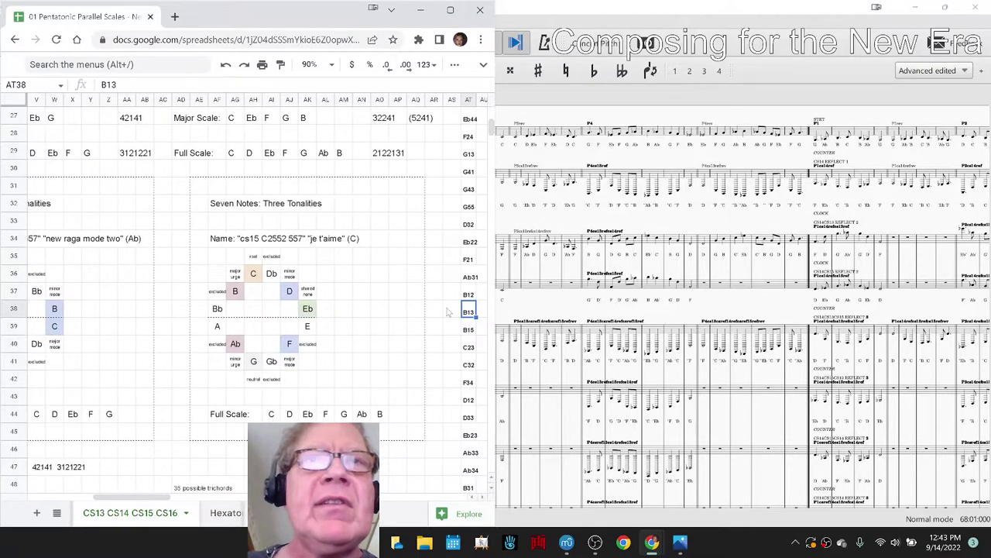
key("Left")
key("Home")
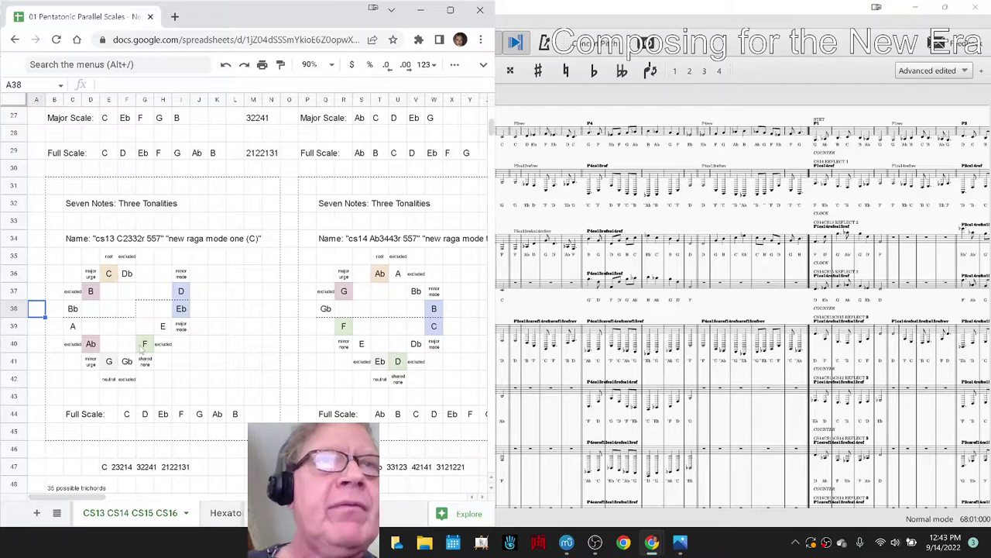
left_click(142, 349)
- Return to the MuseScore score and step through the reflected version of P1 on the CS13 Reflect 1 staff
left_click(521, 20)
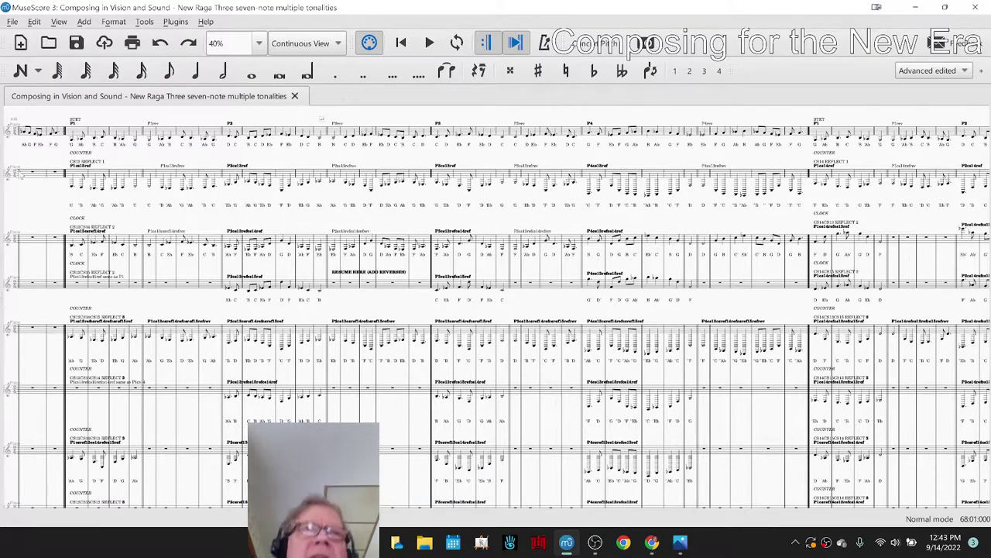
left_click_drag(37, 206, 258, 220)
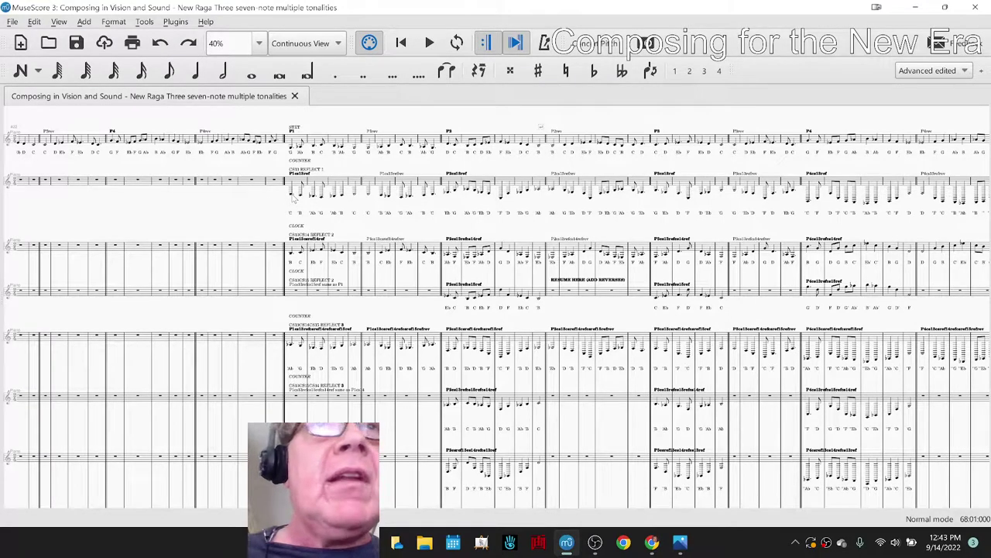
left_click(290, 198)
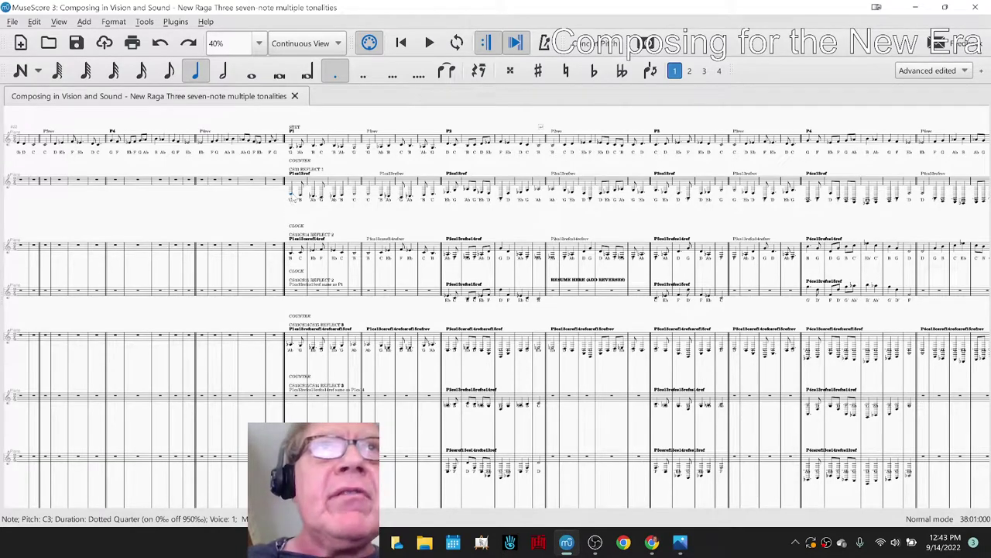
key("Right")
key("Right")
key("Right")
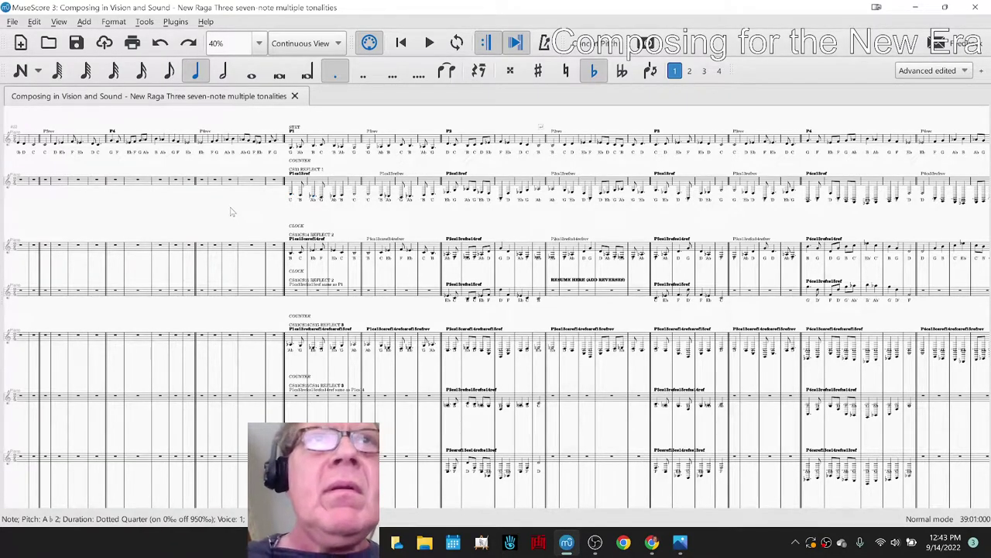
key("Right")
key("Right")
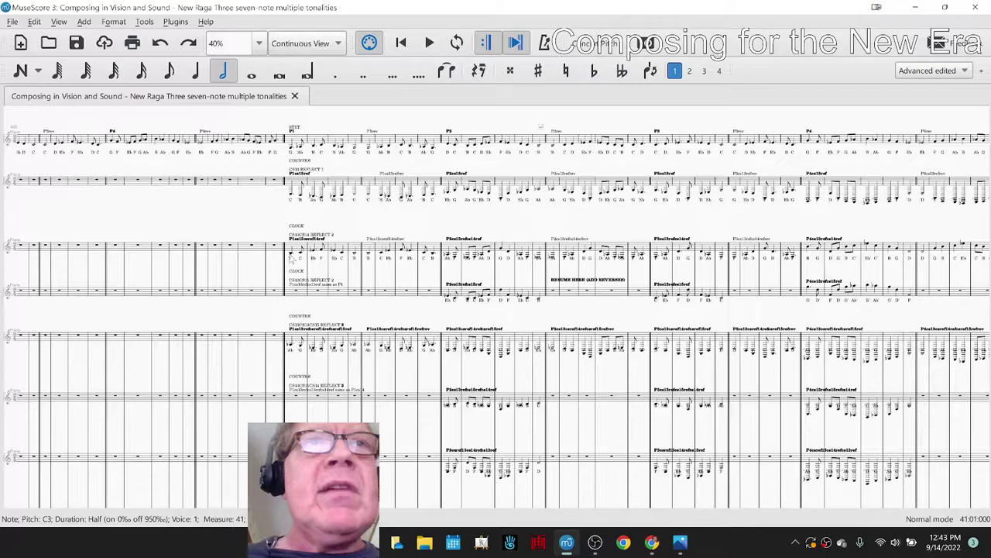
- Step note by note through the second reflection of P1 on the third staff, Reflect 2
key("Right")
key("Right")
key("Right")
key("Right")
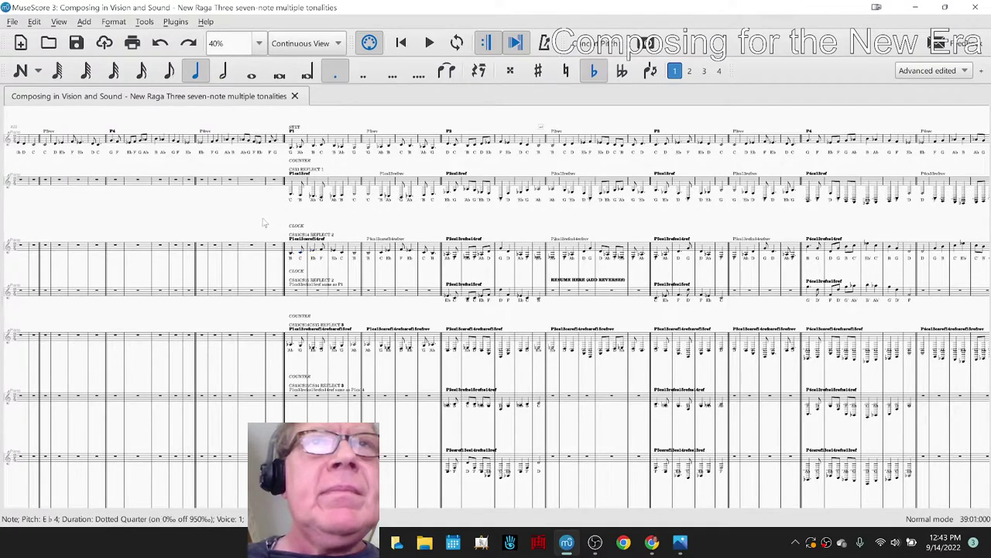
key("Right")
key("Right")
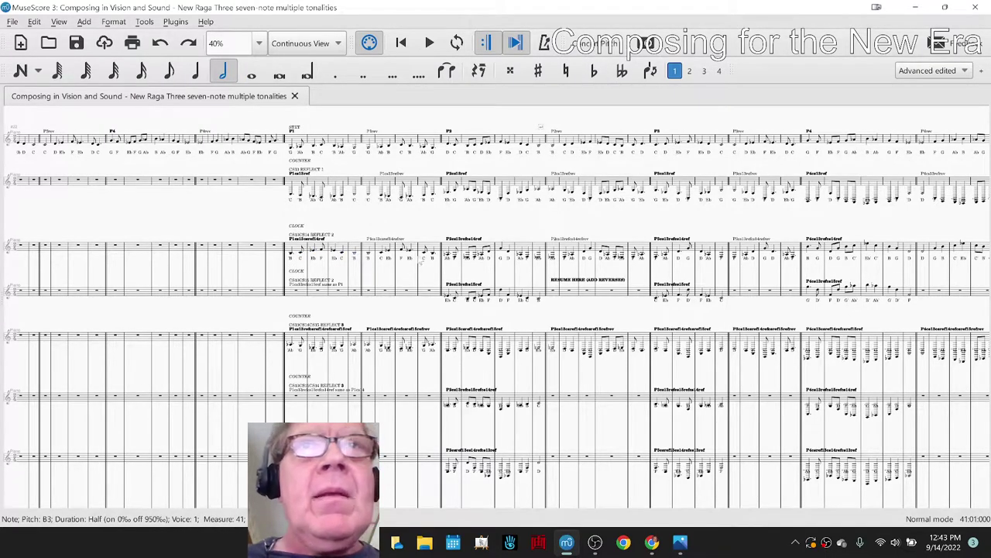
- Step note by note through the second reflection of P2 on the third staff
key("Right")
key("Right")
key("Right")
key("Right")
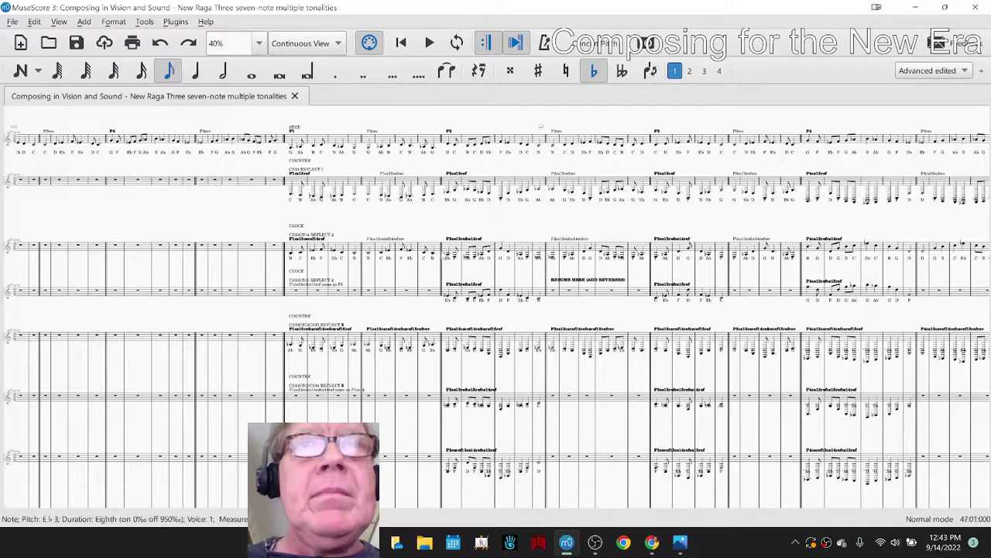
key("Right")
key("Right")
key("Right")
key("Right")
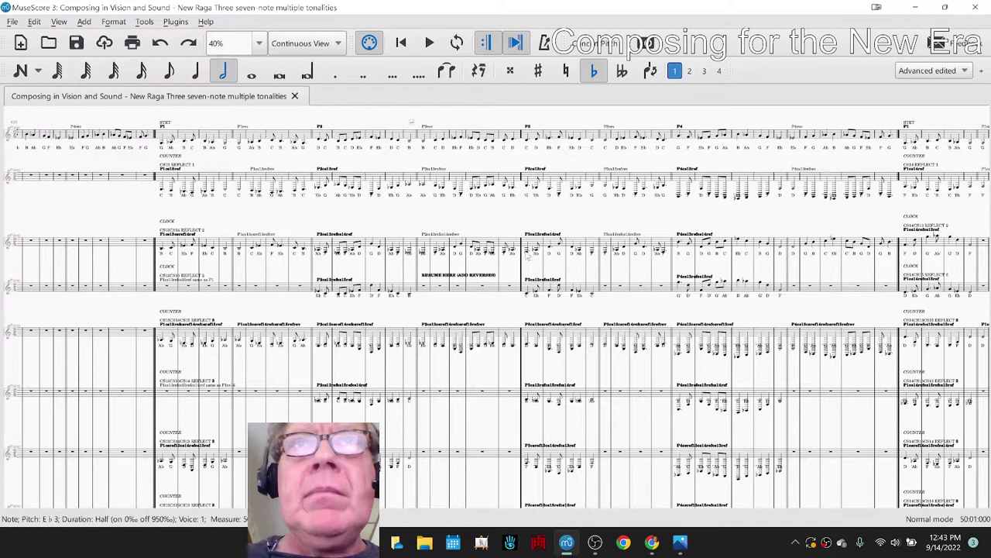
- Step note by note through the second reflection of P3 on the third staff
key("Right")
key("Right")
key("Right")
key("Right")
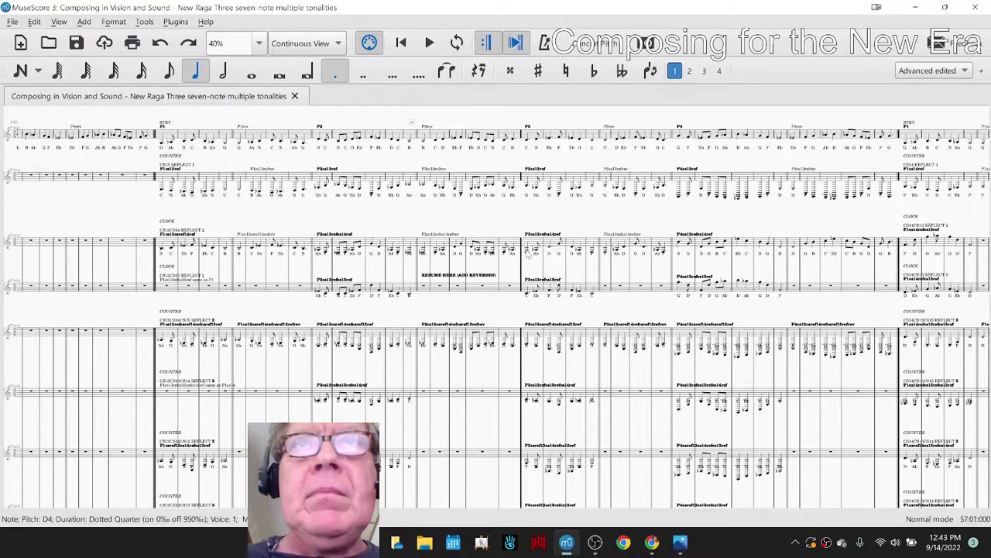
key("Right")
key("Right")
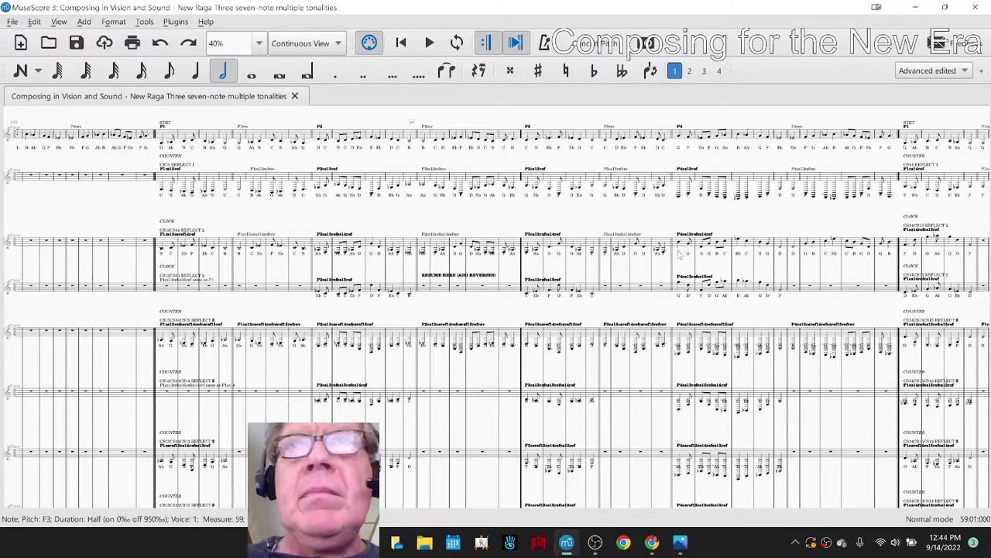
- Step through the second reflection of P4 on the third staff, and clear the note selection
key("Right")
key("Right")
key("Right")
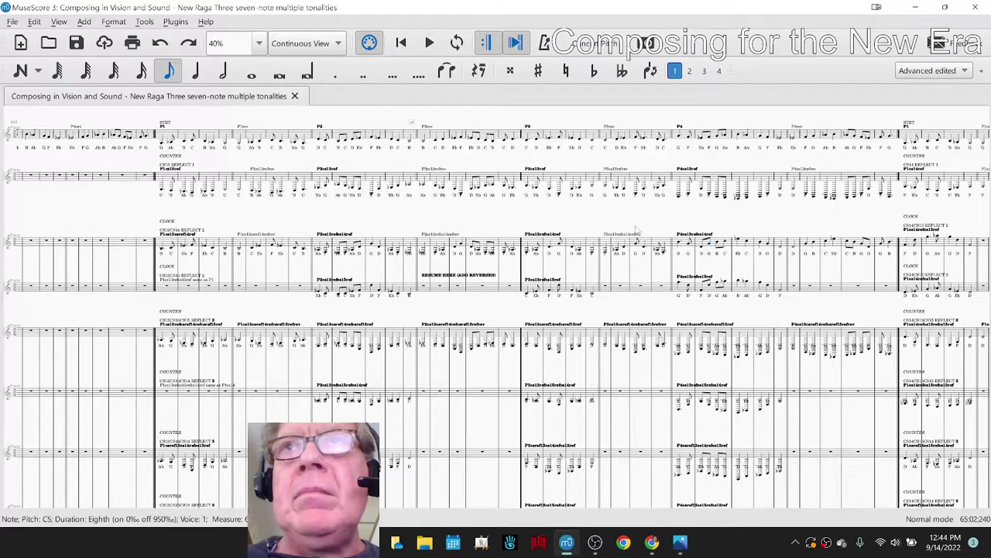
key("Right")
key("Right")
key("Right")
key("Right")
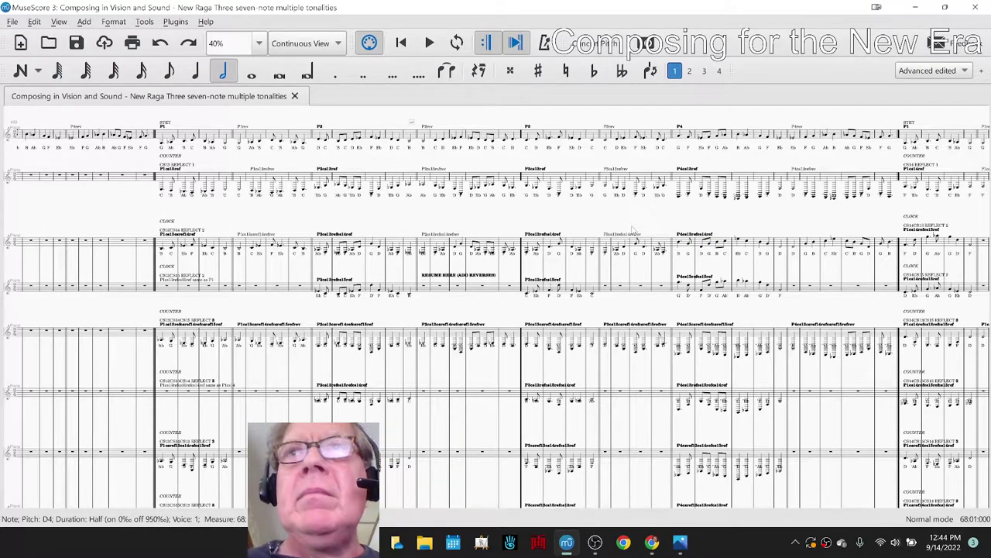
key("Escape")
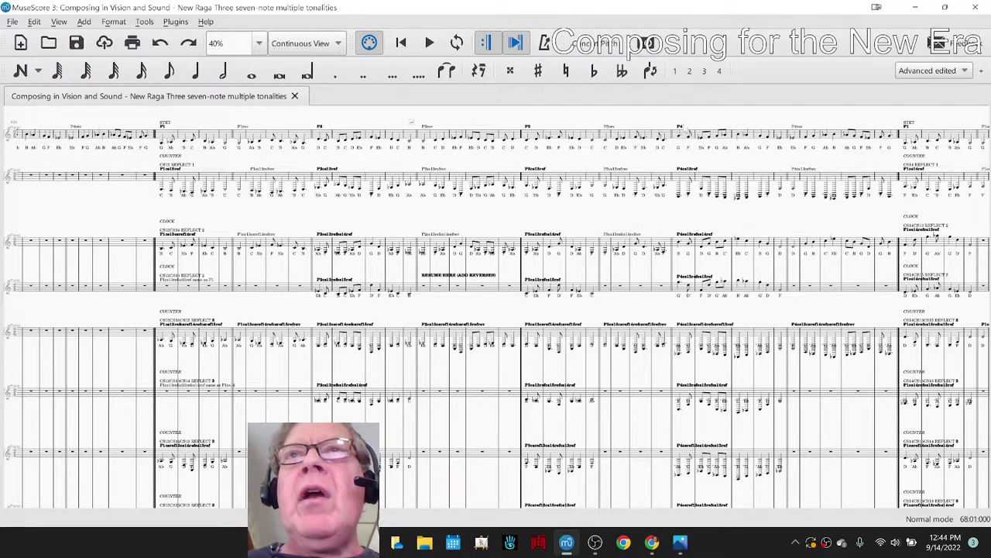
- Step through original phrase P4 on the top staff again for comparison with its second reflection
left_click(678, 139)
key("Right")
key("Right")
key("Right")
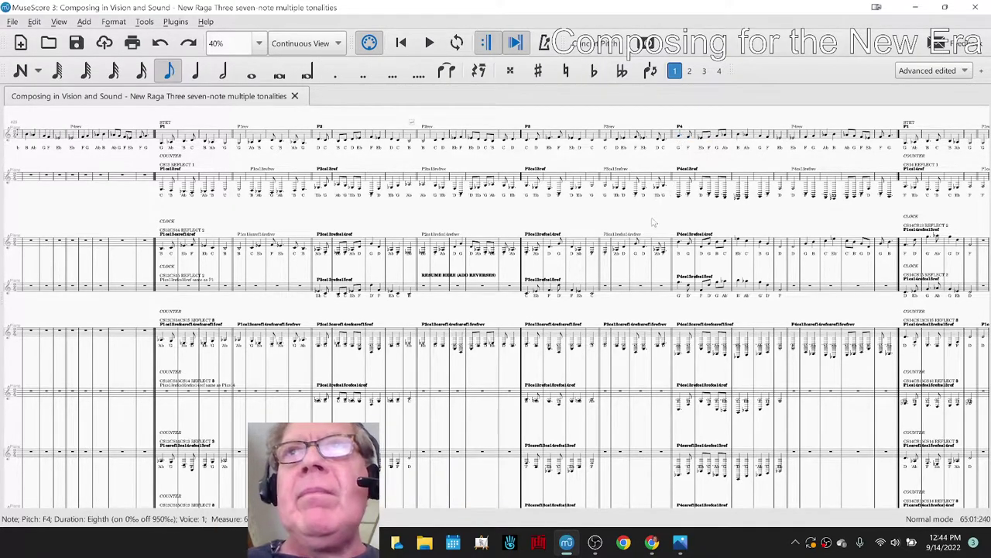
key("Right")
key("Right")
key("Right")
key("Right")
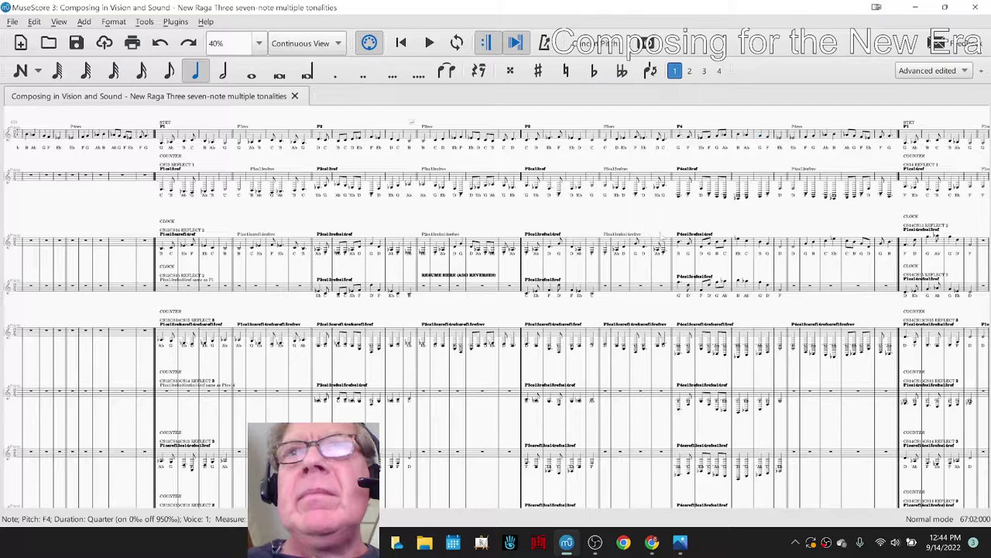
- Replay the second reflection of P4 on the third staff note by note, and clear the note selection
key("Right")
key("Right")
key("Right")
key("Right")
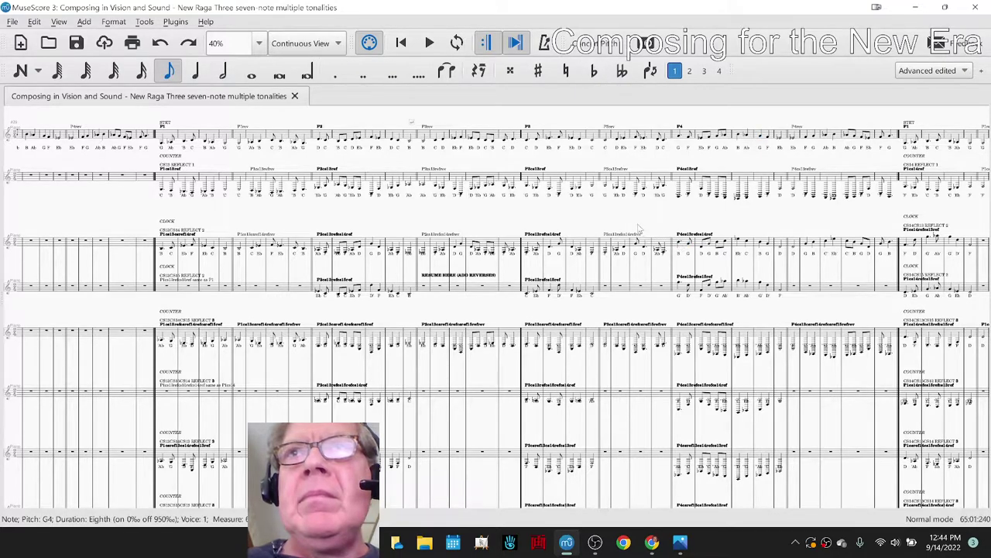
key("Right")
key("Right")
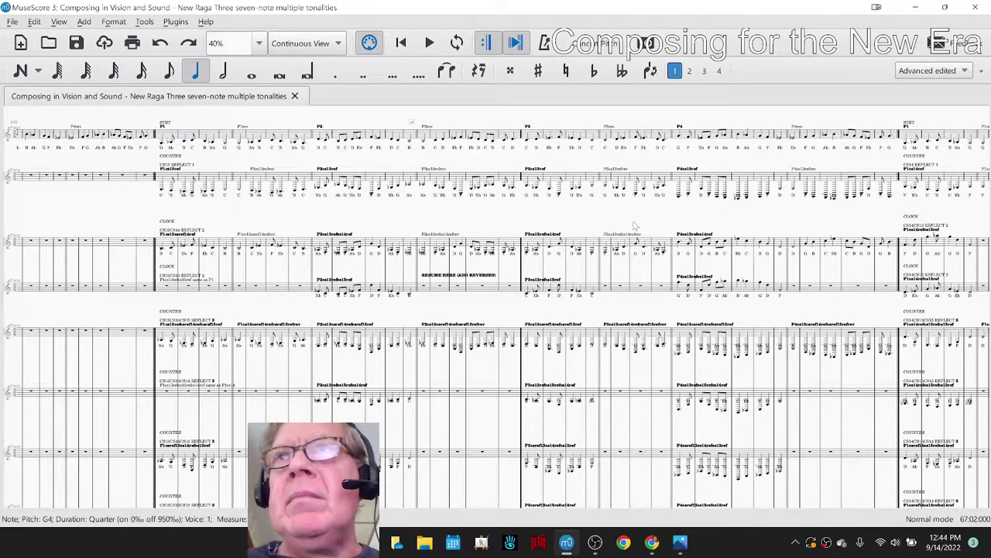
key("Escape")
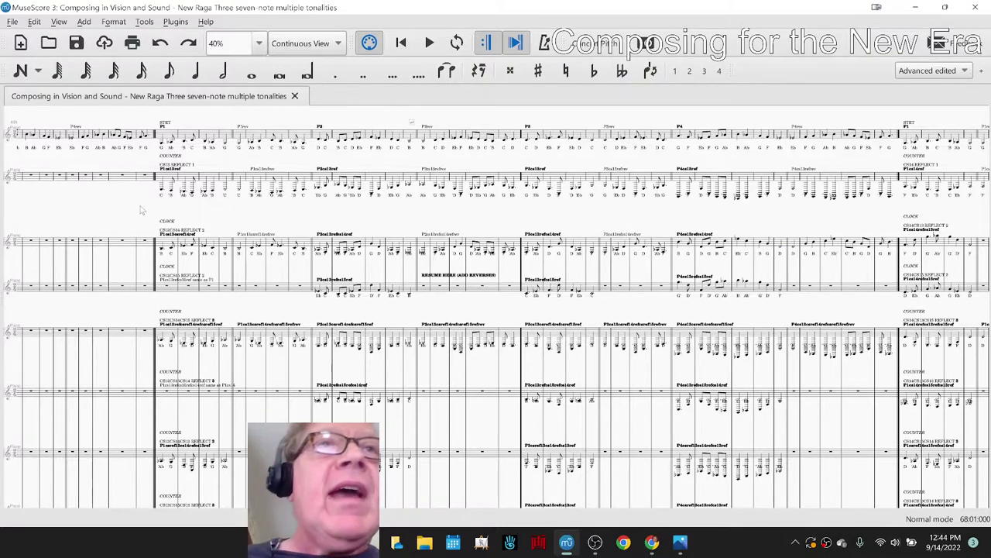
- Go back to P1 and step through its second reflection on the third staff again
scroll(115, 216, "left", 3)
scroll(115, 215, "left", 3)
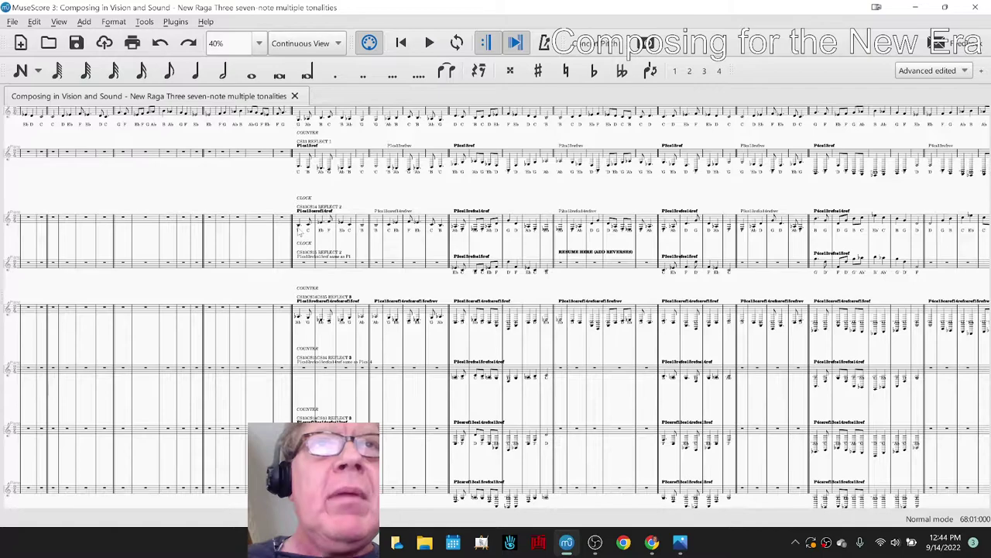
left_click(298, 224)
key("Right")
key("Right")
key("Right")
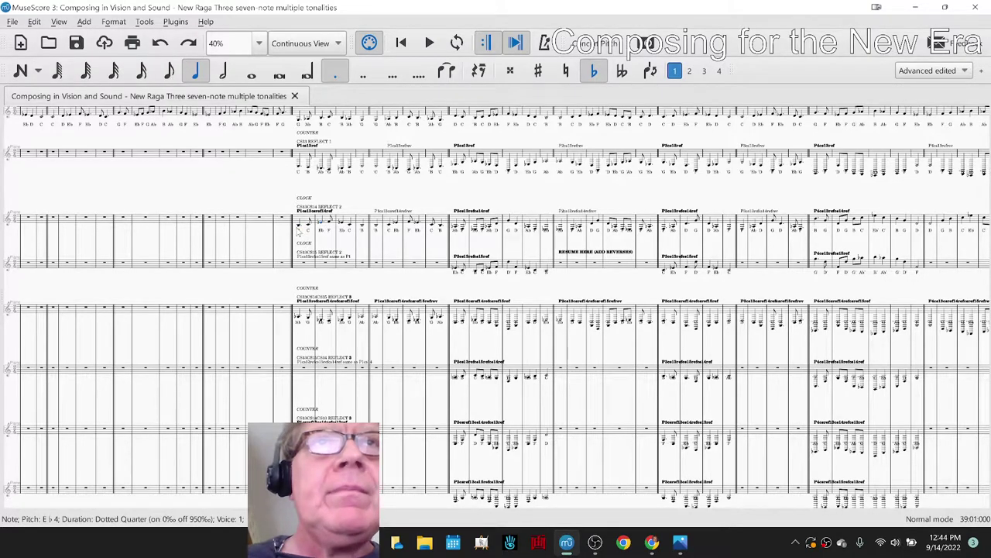
key("Right")
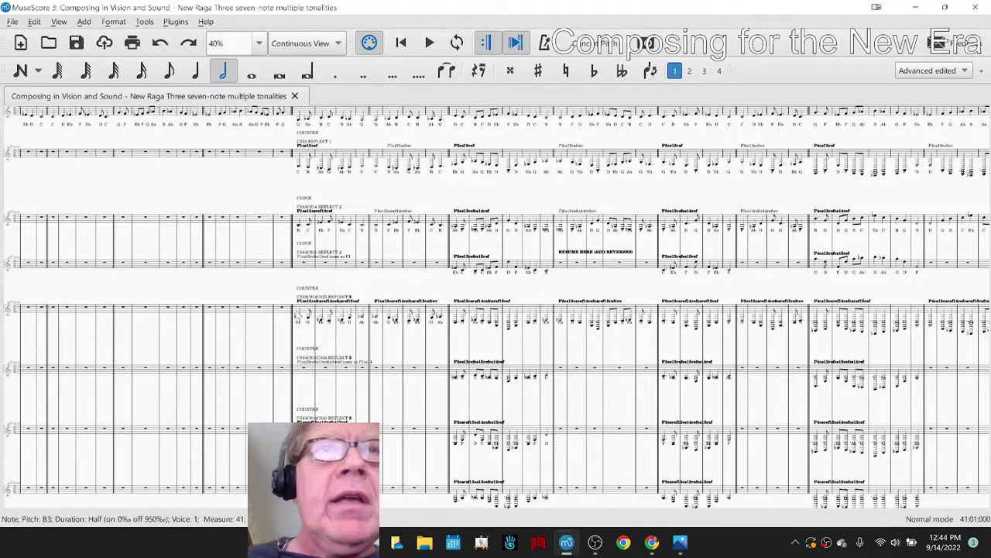
- Replay P1's second reflection on the third staff note by note, and clear the note selection
key("Right")
key("Right")
key("Right")
key("Right")
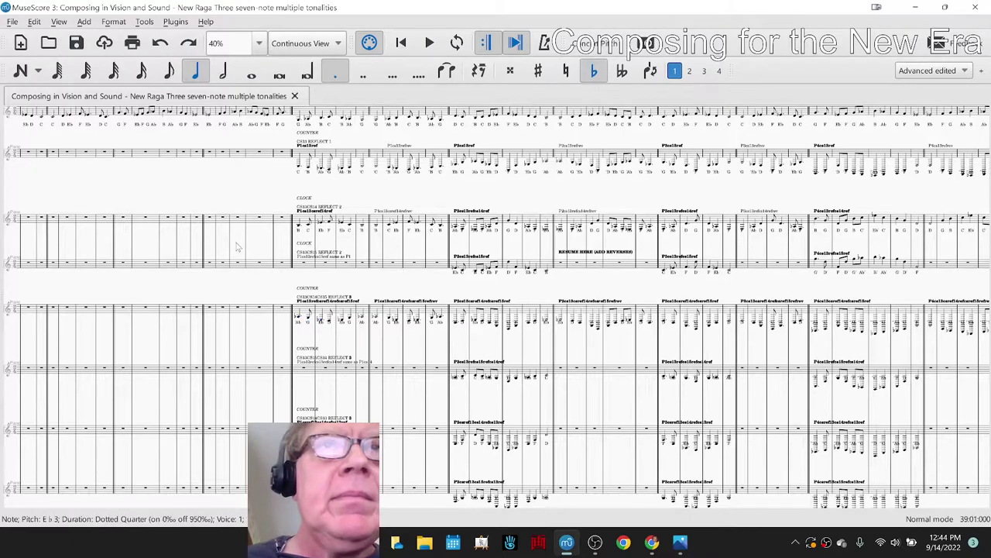
key("Right")
key("Right")
key("Escape")
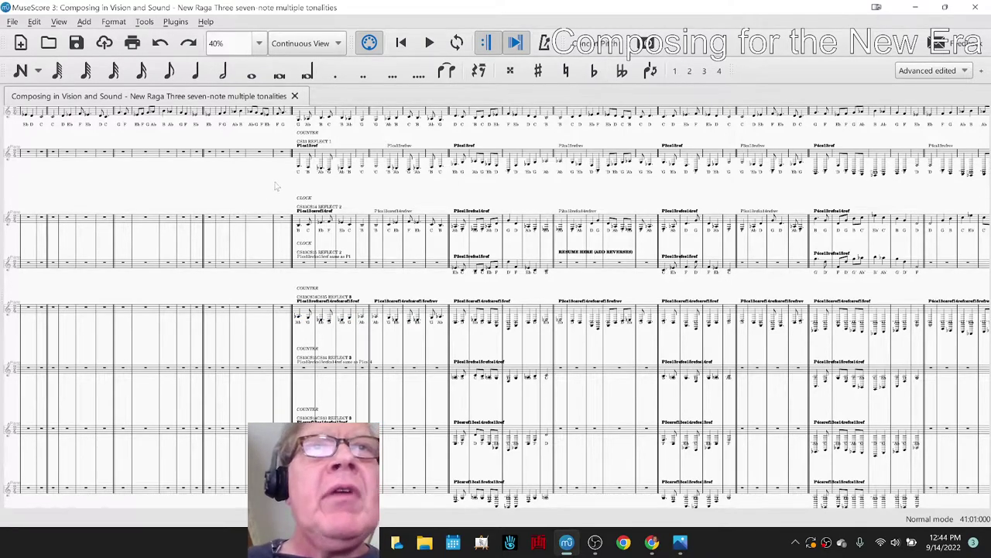
- Step through P1's first reflection on the second staff from its opening note
left_click(300, 168)
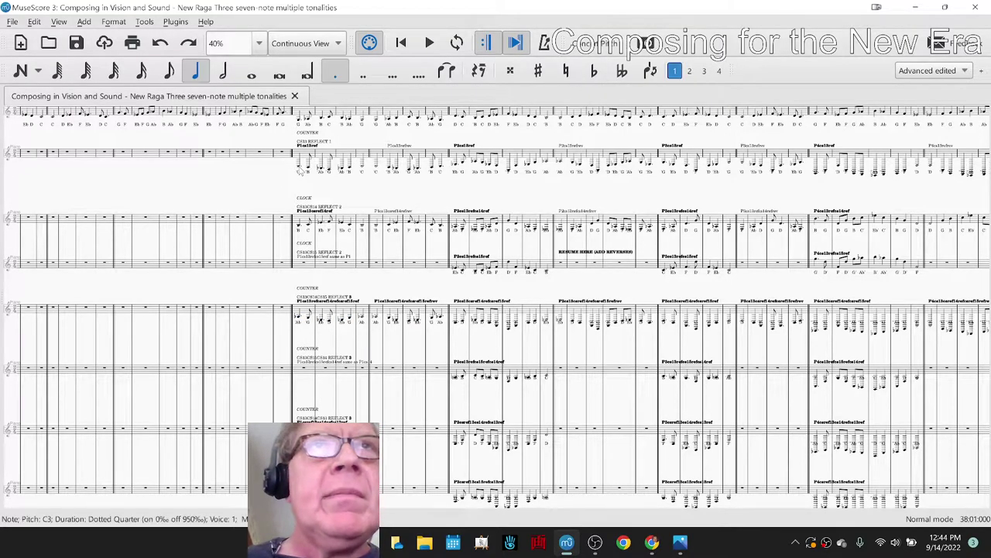
key("alt+Down")
key("alt+Down")
key("alt+Down")
key("Right")
key("Right")
key("Right")
key("Right")
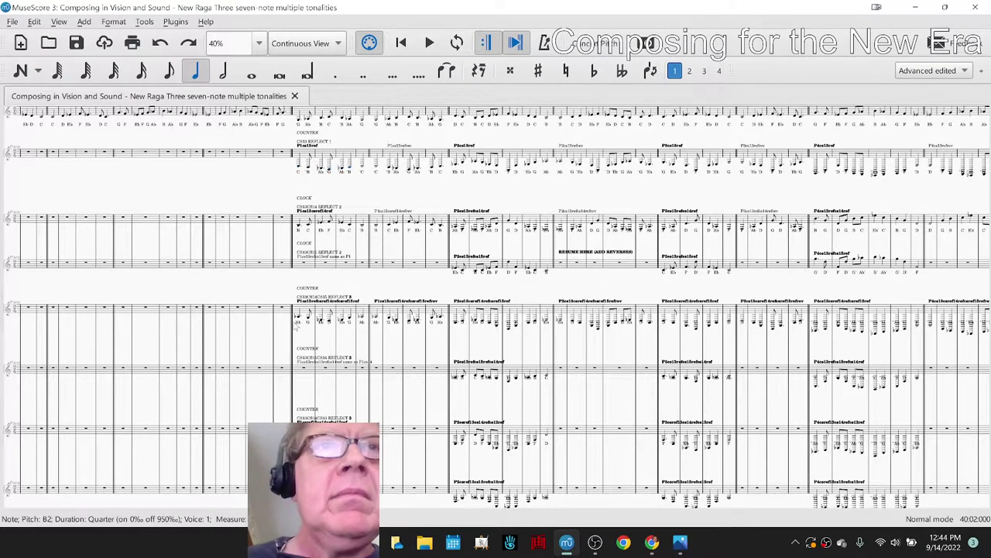
- Step through P1's third reflection on the fifth staff up to its final half note
key("Right")
key("Right")
key("Right")
key("Right")
key("Right")
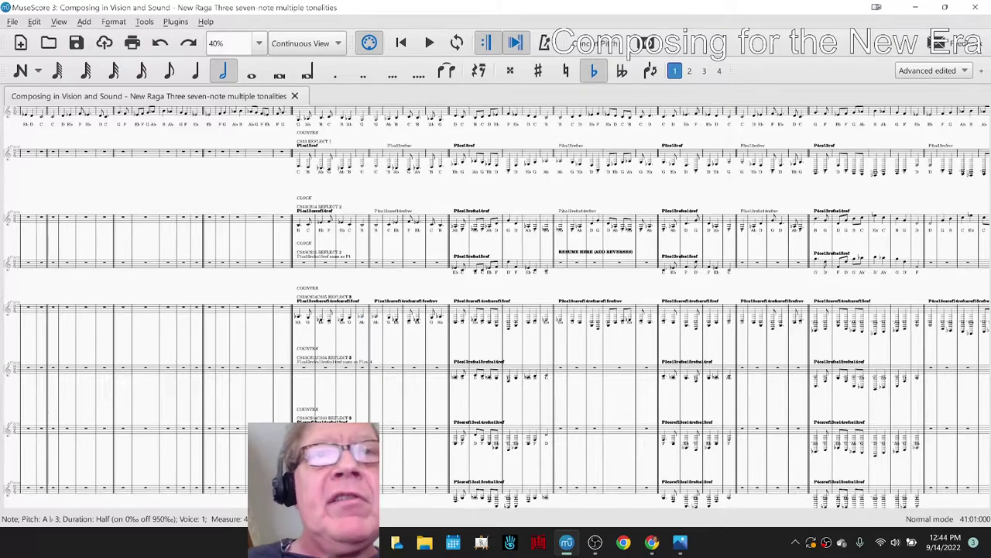
- Replay P1's third reflection on the fifth staff, and switch to the spreadsheet with the CS13 and CS14 scale charts
key("alt+Left")
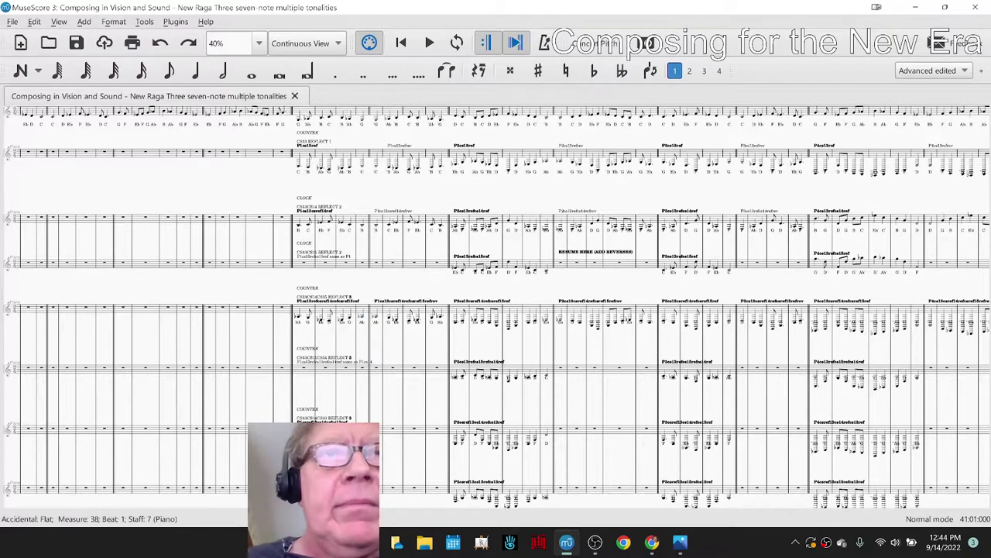
key("alt+Left")
key("alt+Left")
key("alt+Left")
key("alt+Left")
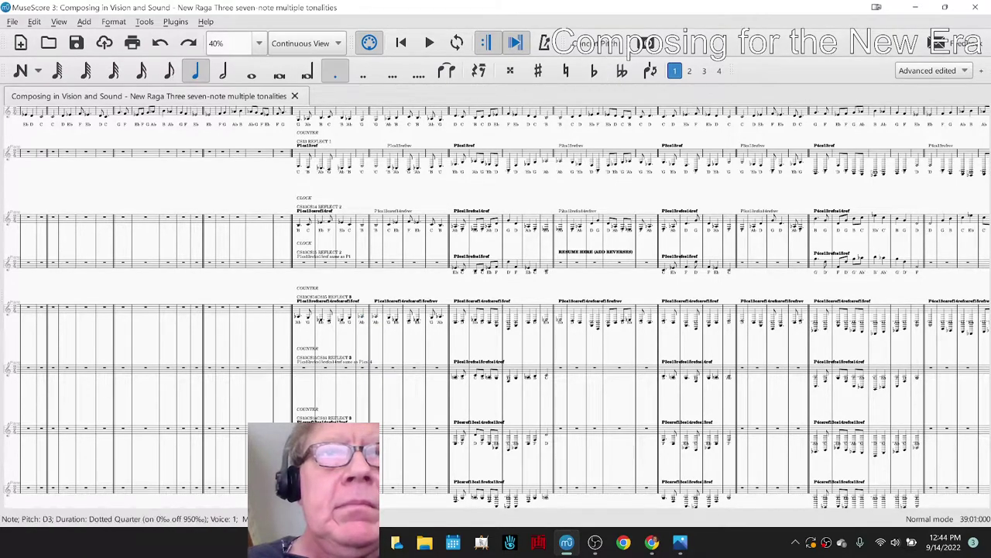
key("alt+Right")
key("alt+Right")
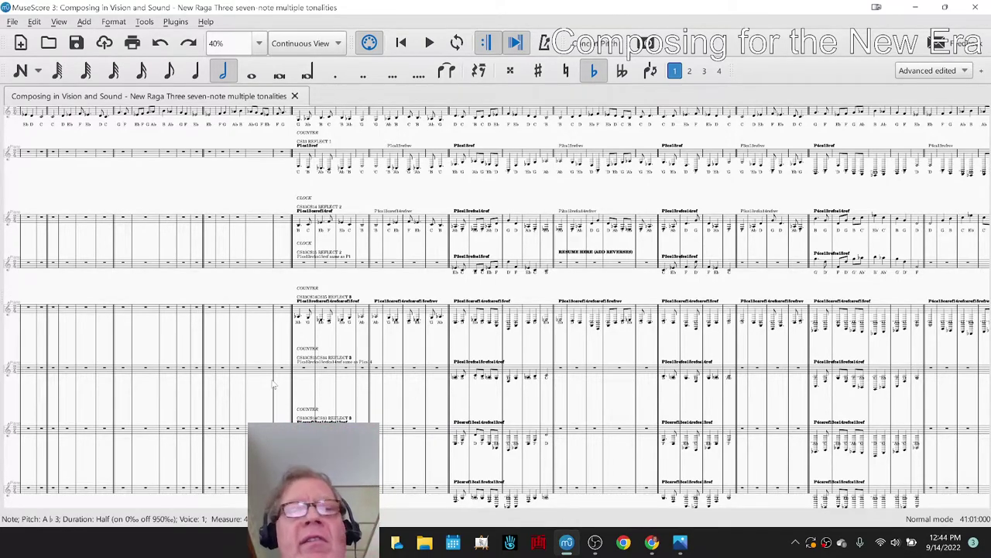
key("alt+Tab")
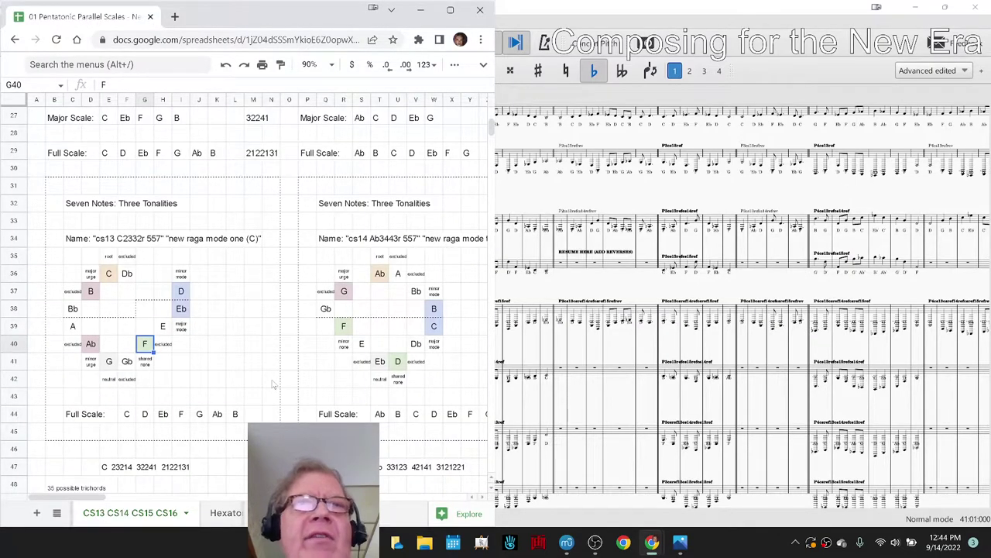
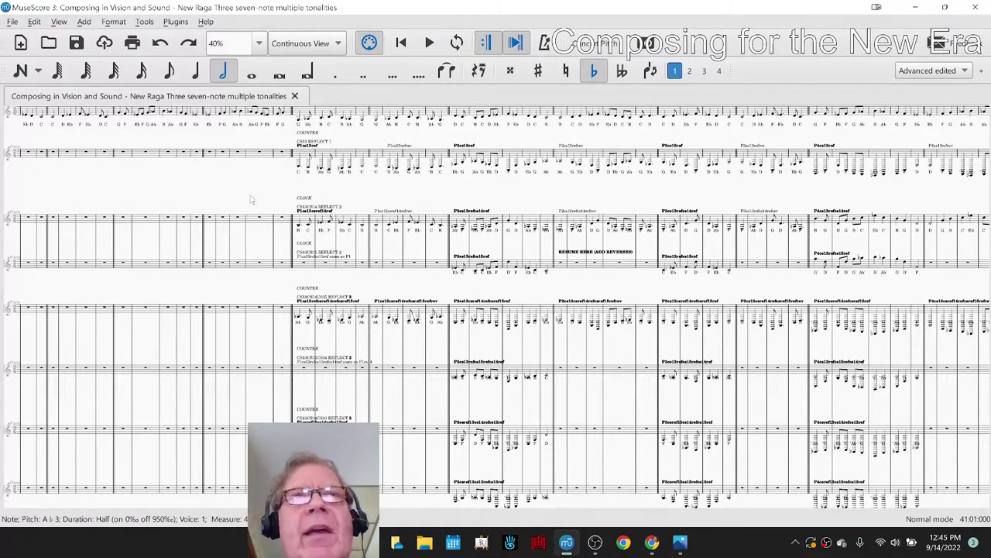
- Go to the section marked RESUME ADDING REVERSES HERE and step through original phrase P1 on the top staff
scroll(247, 196, "right", 3)
scroll(666, 182, "up", 5)
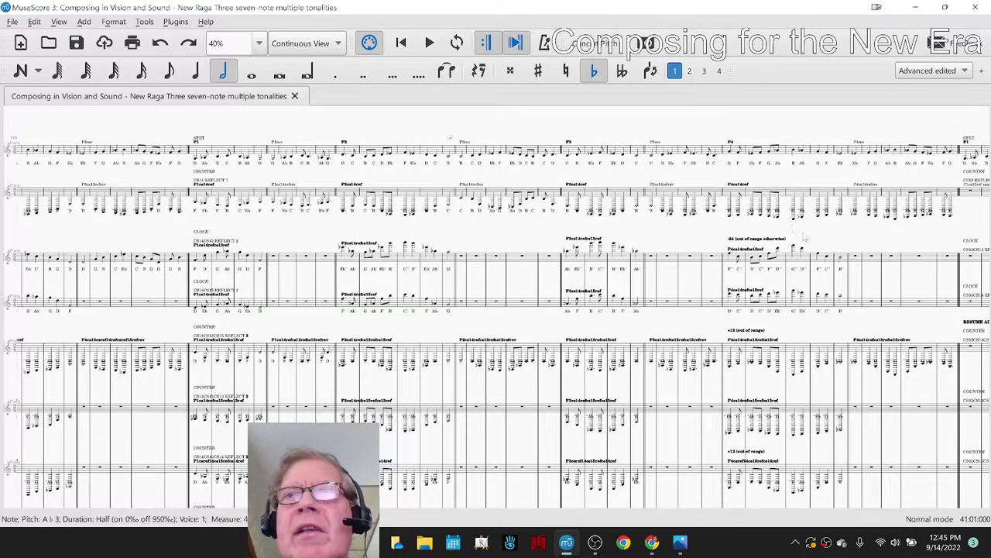
scroll(755, 236, "right", 10)
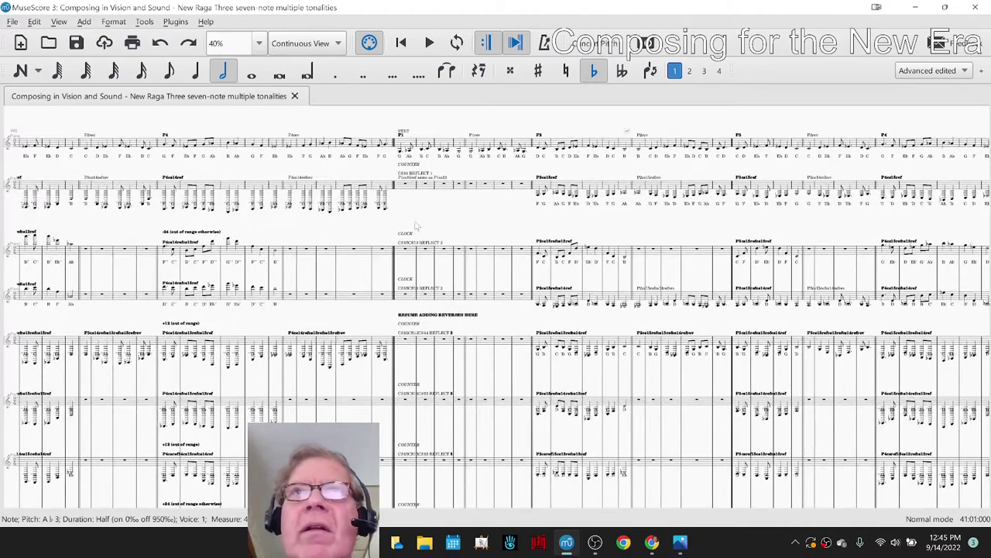
scroll(410, 210, "right", 2)
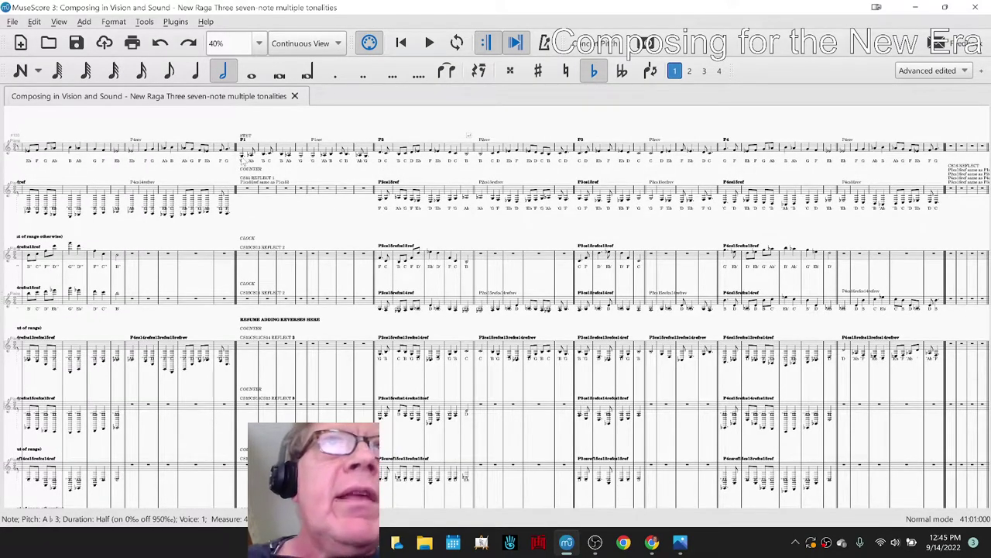
left_click(243, 161)
key("ctrl+Right")
key("ctrl+Right")
key("ctrl+Right")
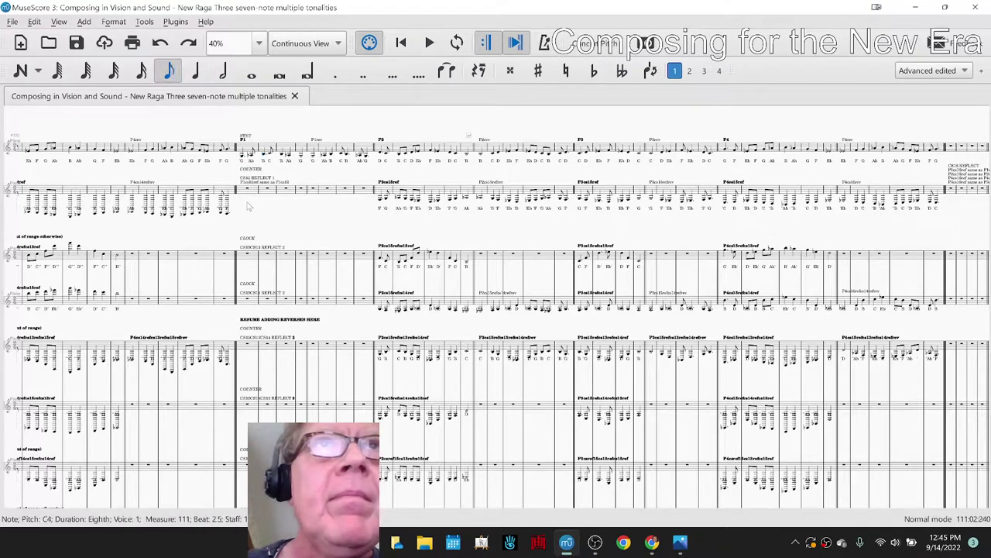
- Step through original phrase P2 on the top staff of the section marked RESUME ADDING REVERSES HERE
left_click_drag(264, 239, 310, 170)
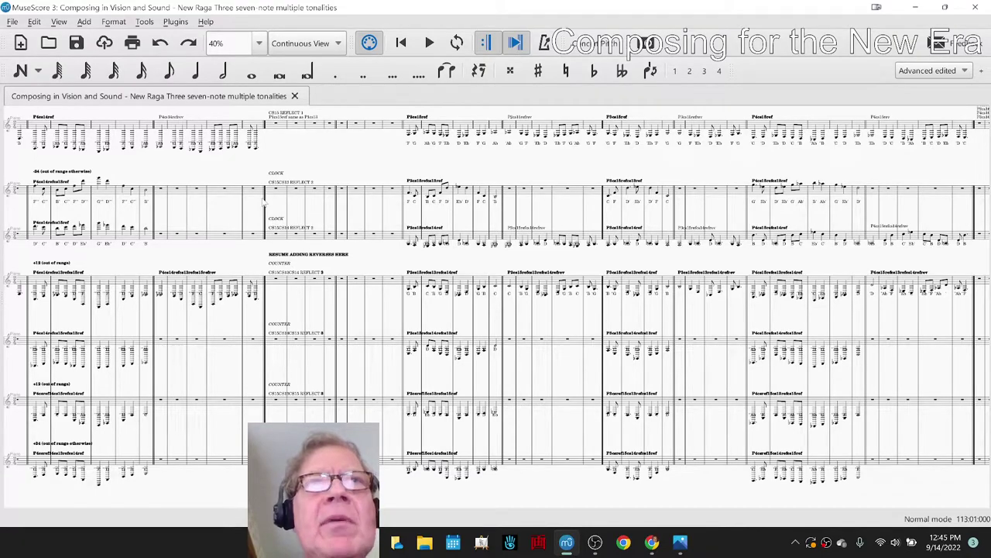
left_click_drag(378, 167, 290, 213)
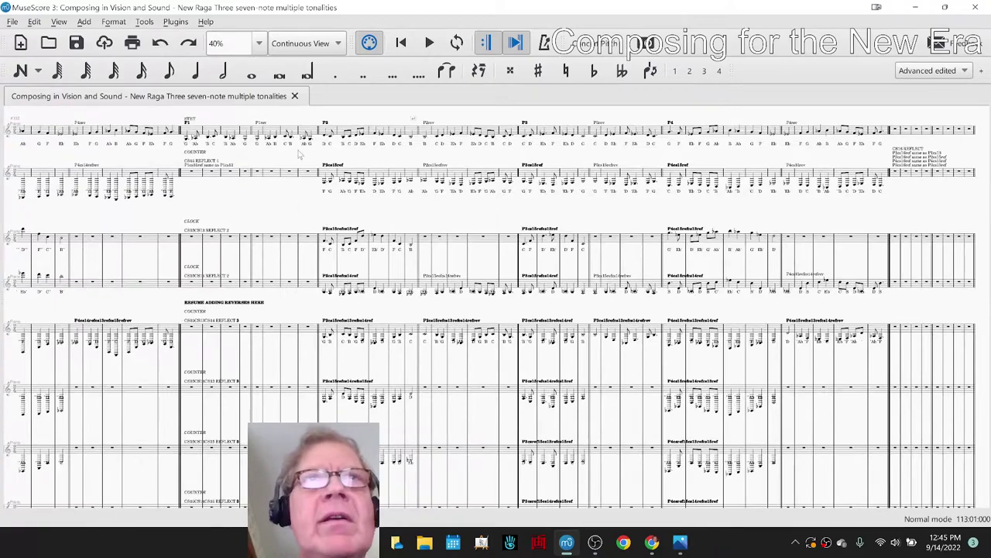
left_click(324, 137)
key("Right")
key("Right")
key("Right")
key("Right")
key("Right")
key("Right")
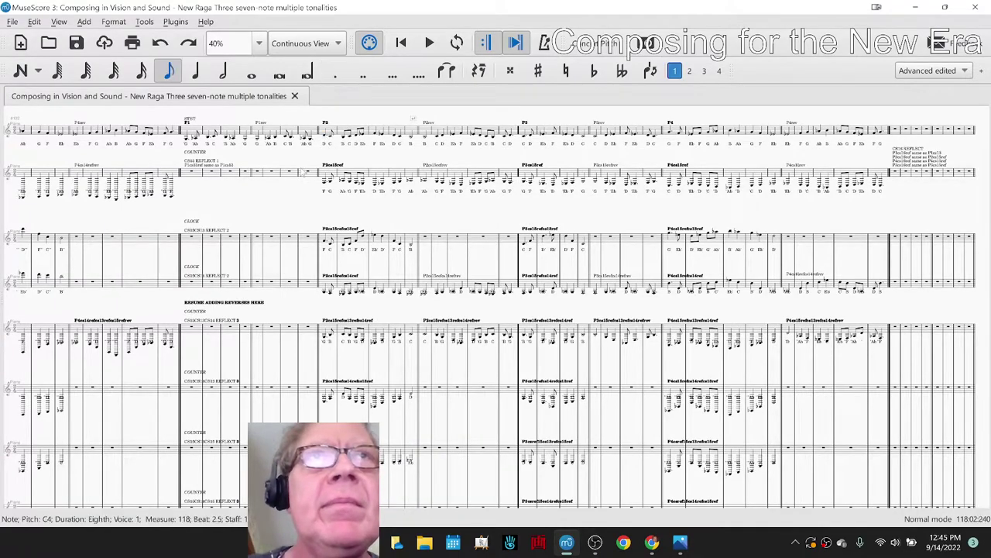
key("Right")
key("Right")
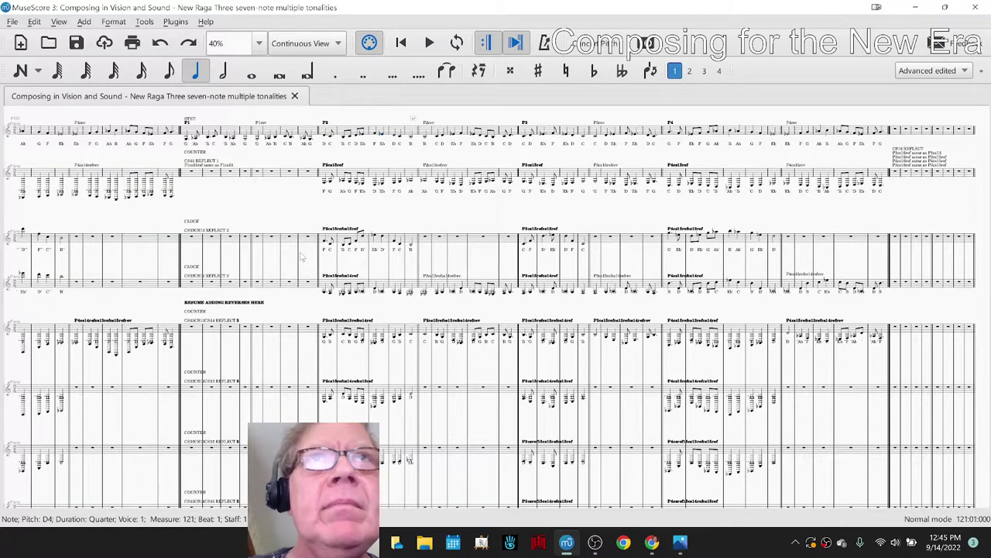
- Step through P2's second reflection on the third staff up to its final half note
key("Left")
key("Left")
key("Left")
key("Left")
key("Left")
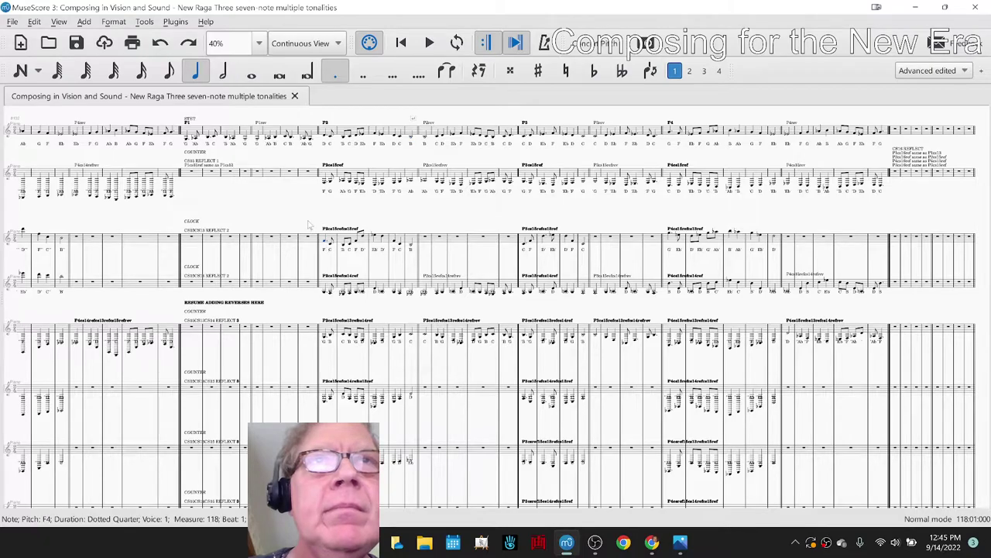
key("Right")
key("Right")
key("Right")
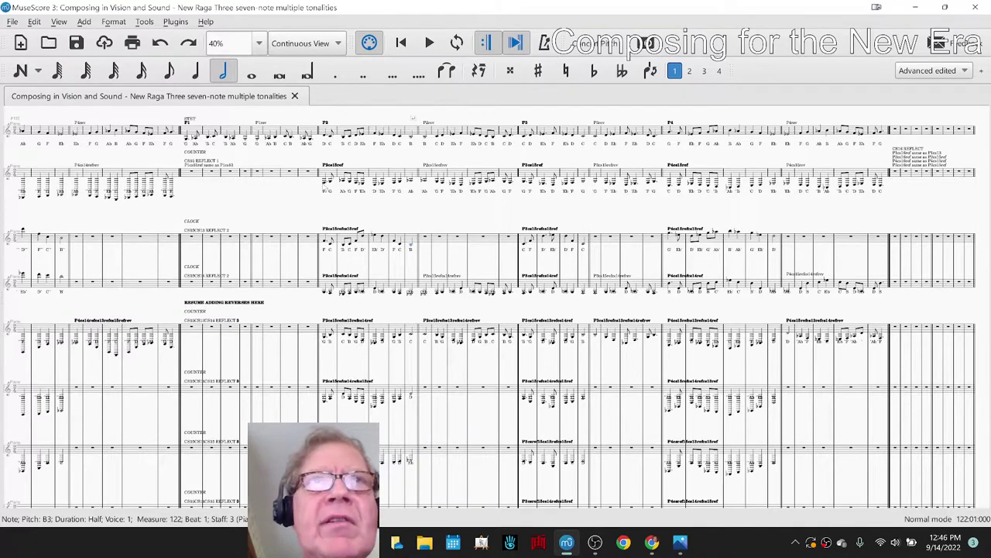
- Step through P2's first reflection on the second staff for comparison with the original
key("Left")
key("Left")
key("Left")
key("Left")
key("Left")
key("Left")
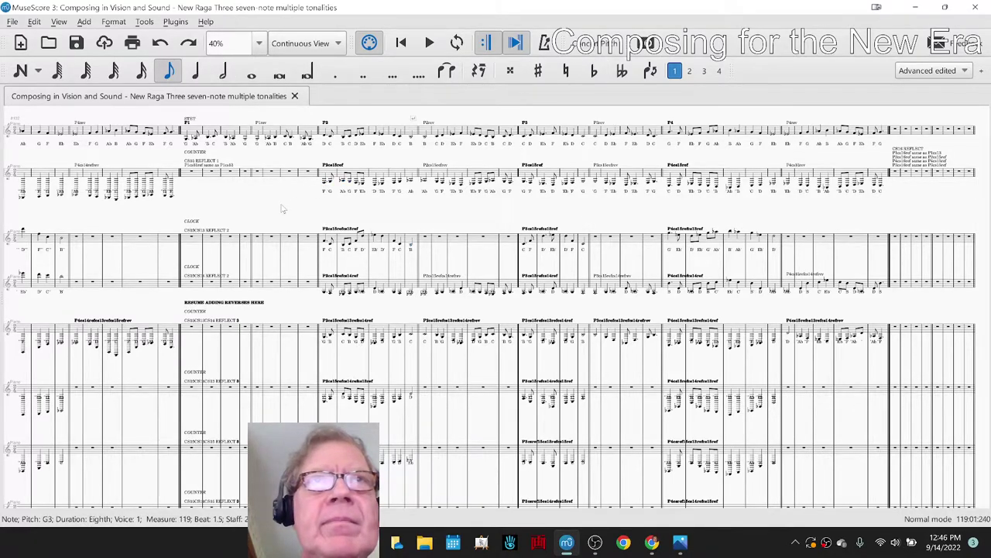
key("Right")
key("Right")
key("Right")
key("Right")
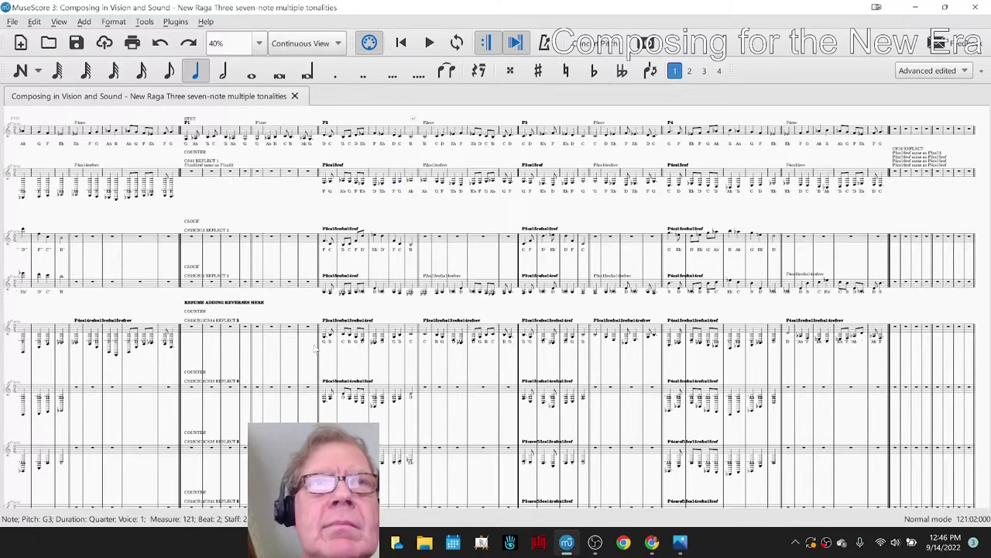
- Step through P2's third reflection on the fifth staff from its first note to the last
left_click(325, 341)
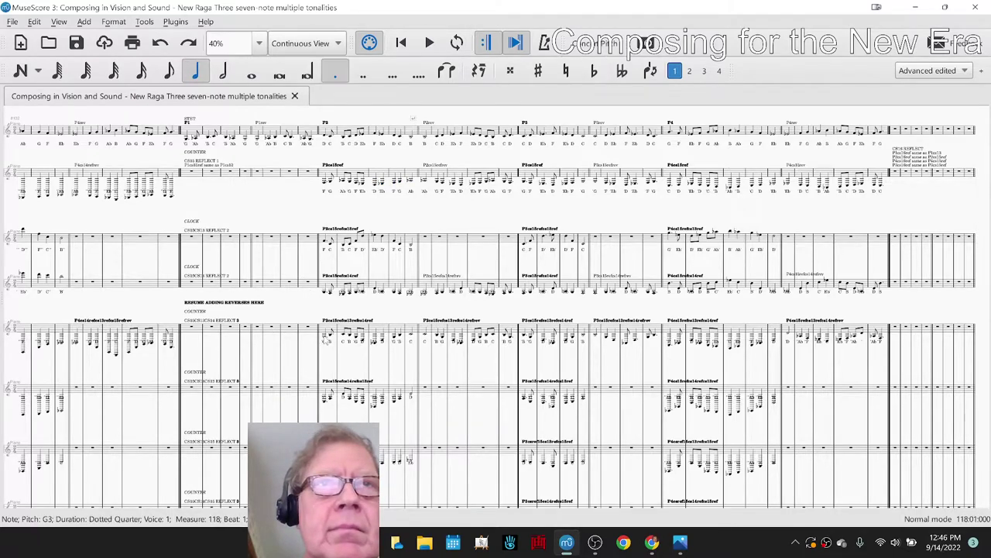
key("Right")
key("Right")
key("Right")
key("Right")
key("Right")
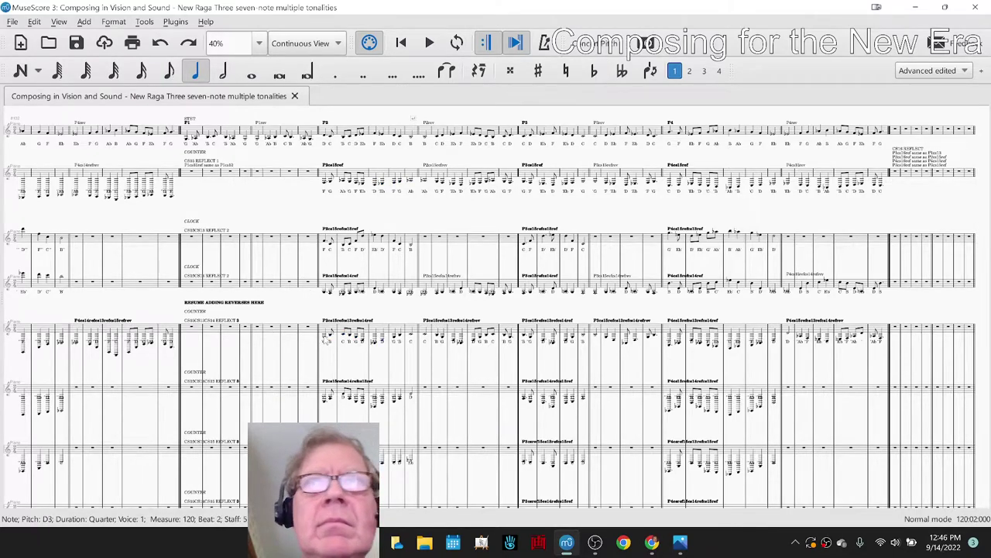
key("Right")
- Play the score from the first note of original phrase P4 in the final section, and stop playback after its reverse
left_click_drag(642, 210, 484, 227)
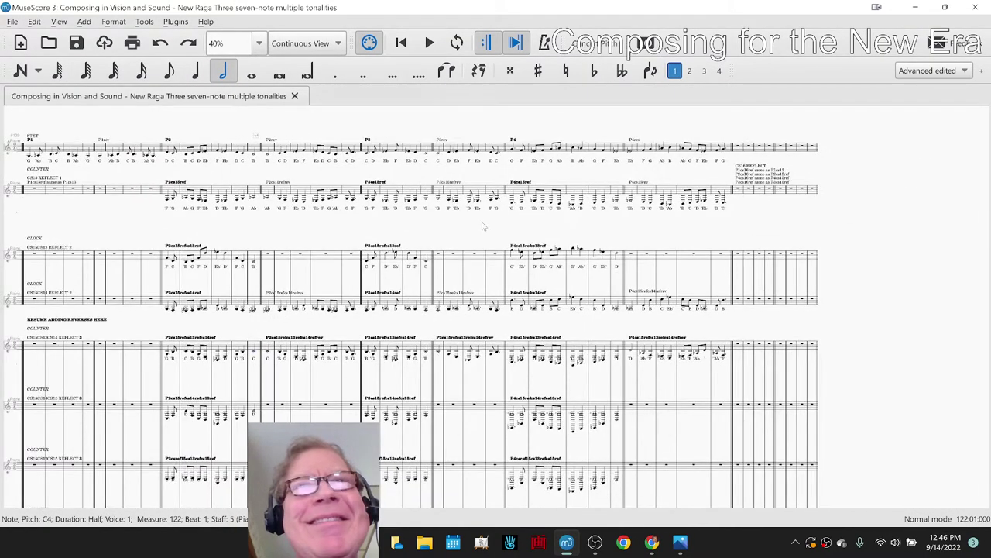
left_click(512, 155)
key("space")
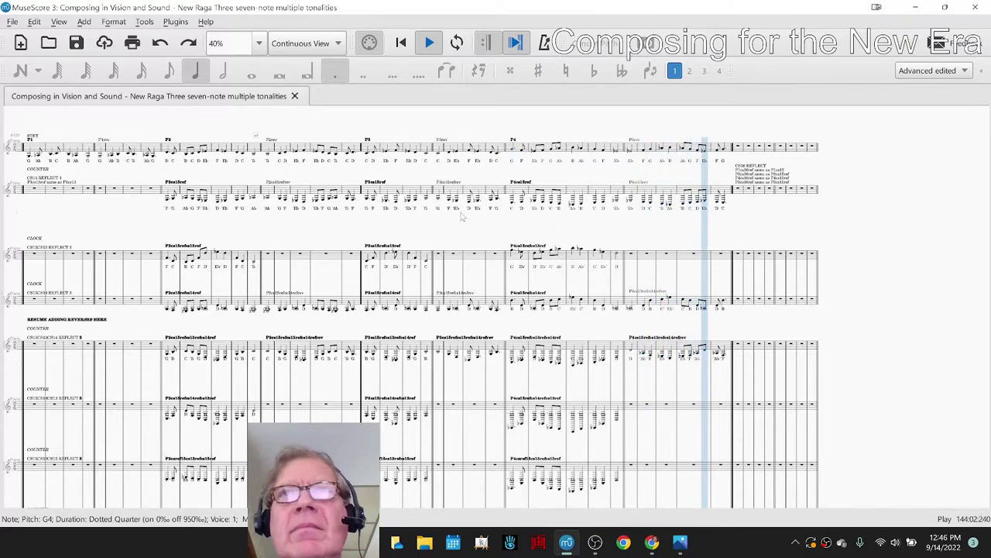
key("space")
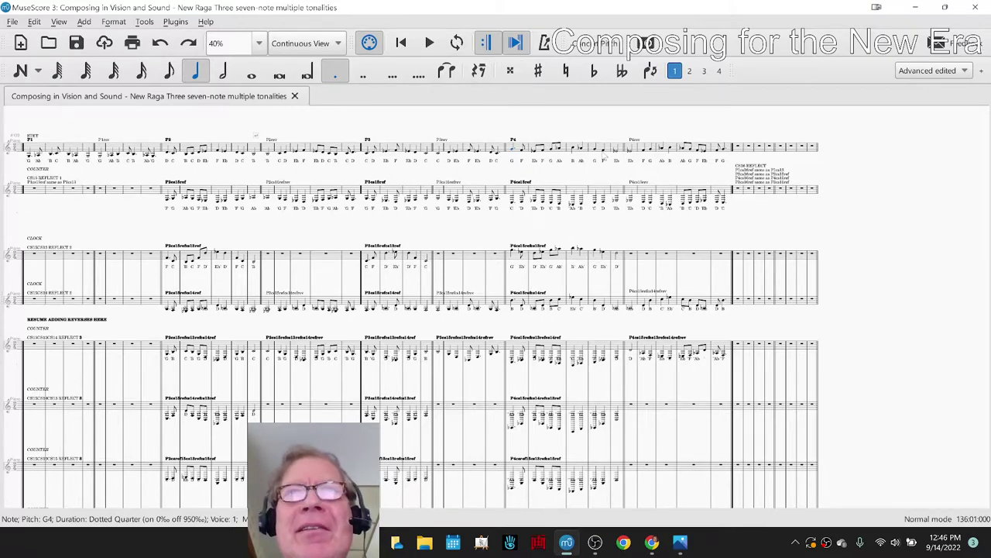
- Play the score again from the first note of P4's first reflection, and stop playback and clear the note selection
left_click(514, 207)
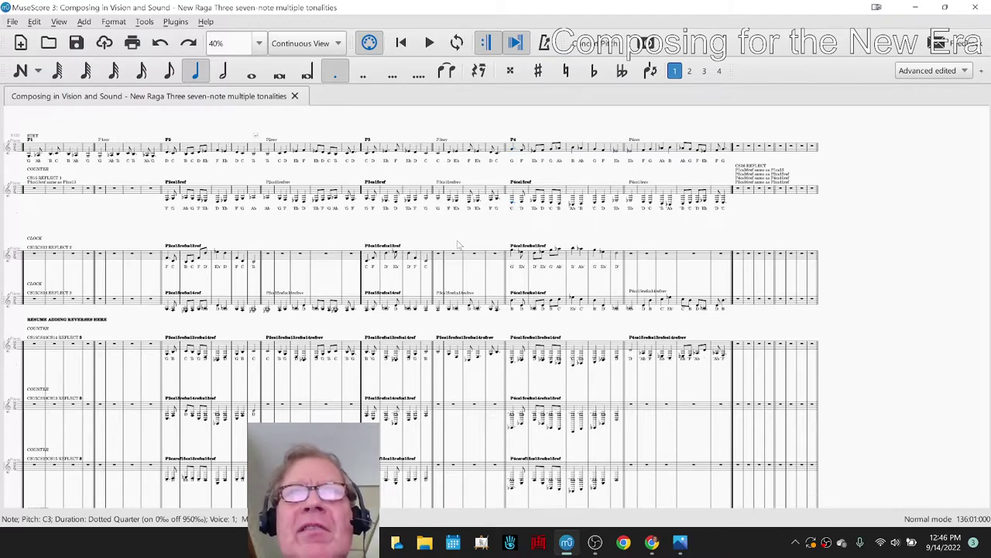
key("space")
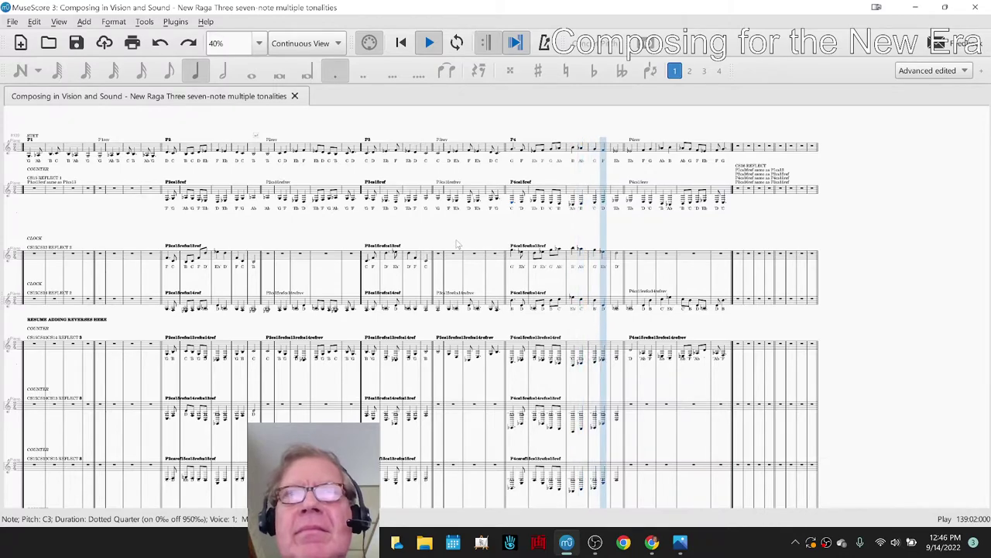
key("space")
key("Escape")
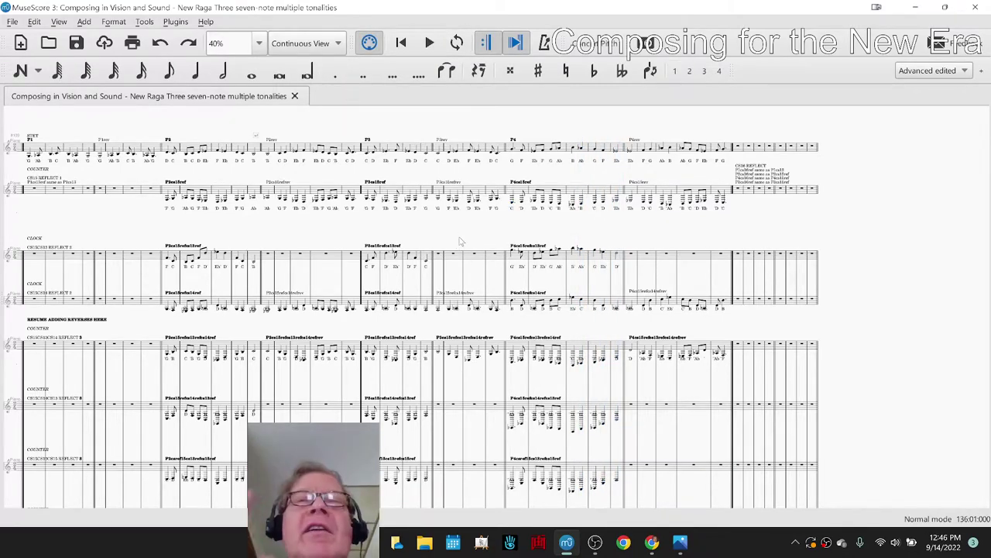
- Switch to the Composing in Vision and Sound spreadsheet and review the Ideas, Results and Ideas Next Time notes
mouse_move(649, 550)
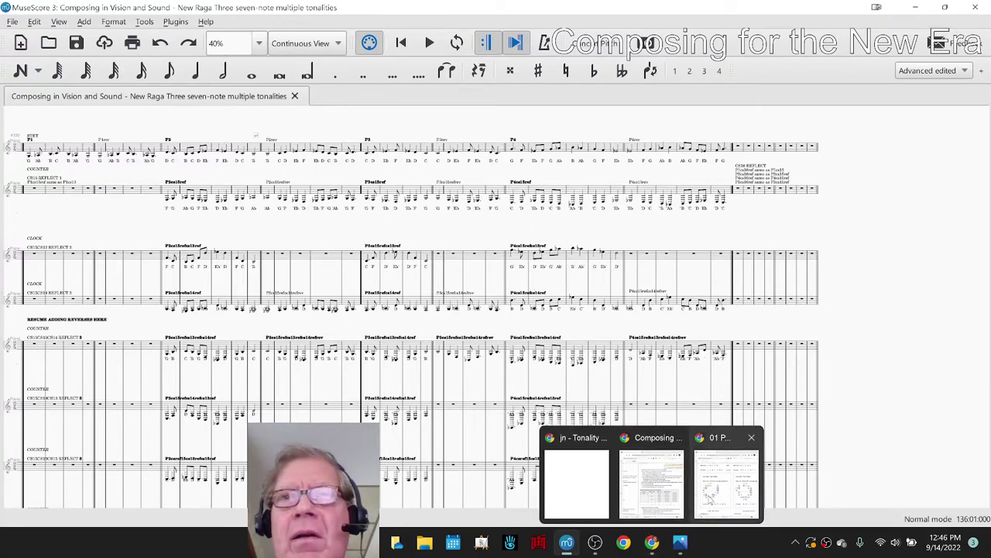
left_click(668, 493)
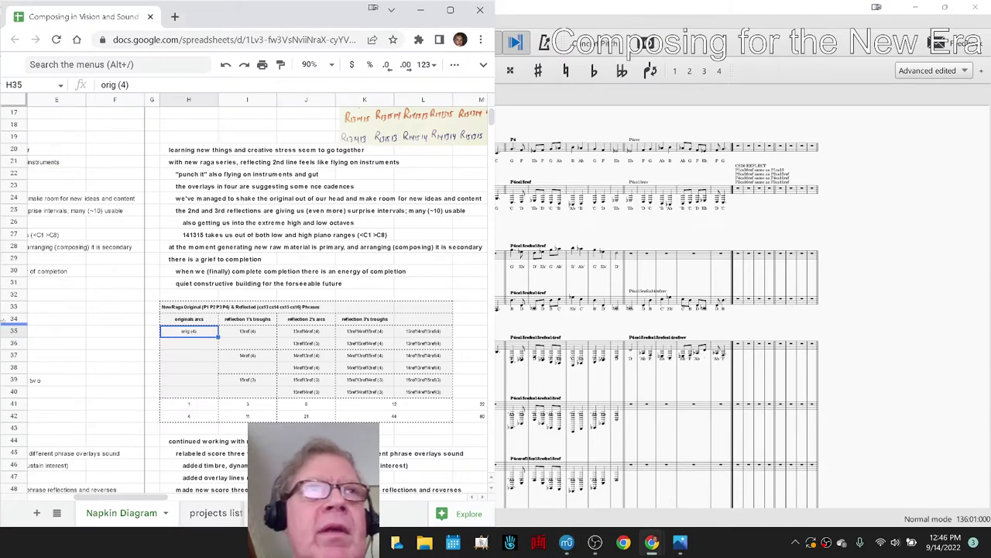
left_click(83, 333)
scroll(85, 335, "down", 2)
key("Home")
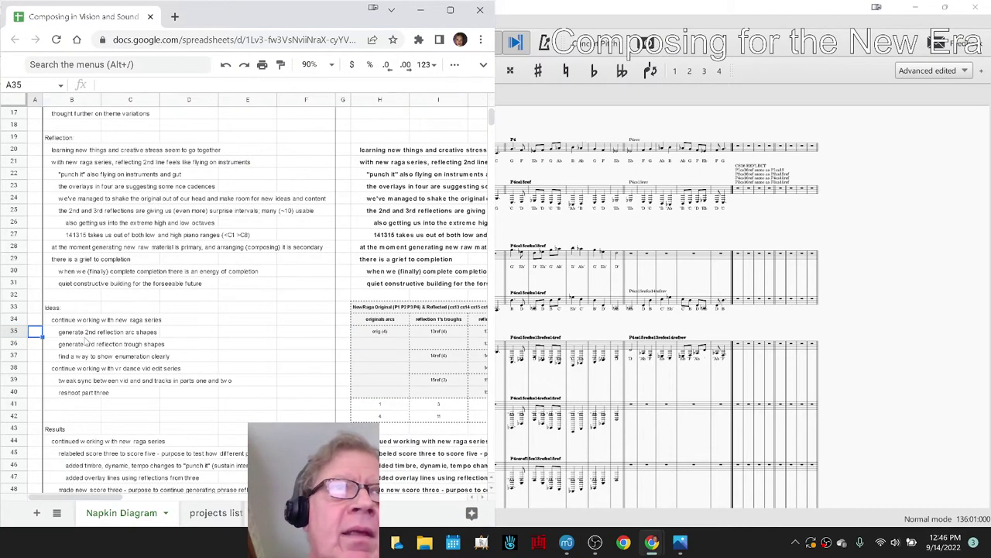
scroll(81, 369, "down", 5)
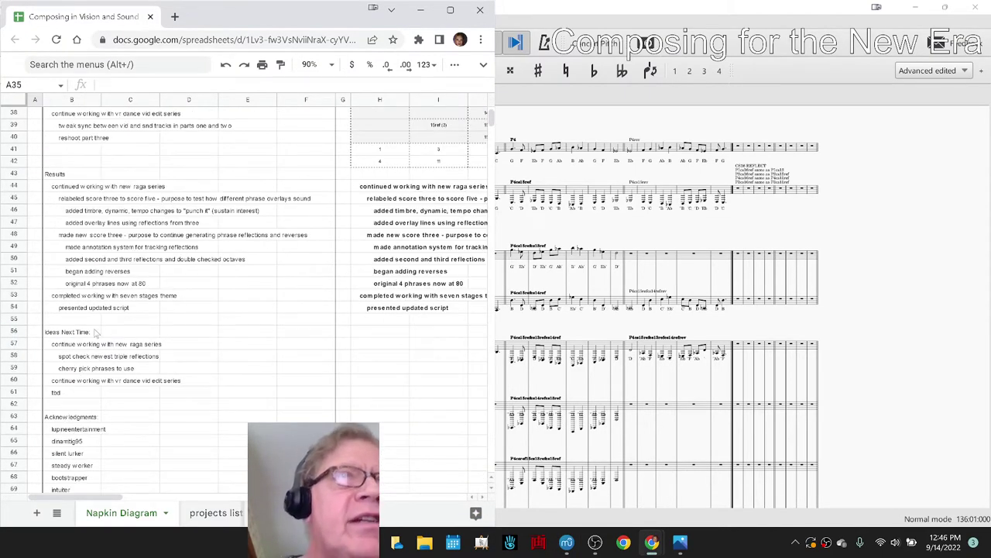
scroll(92, 334, "down", 2)
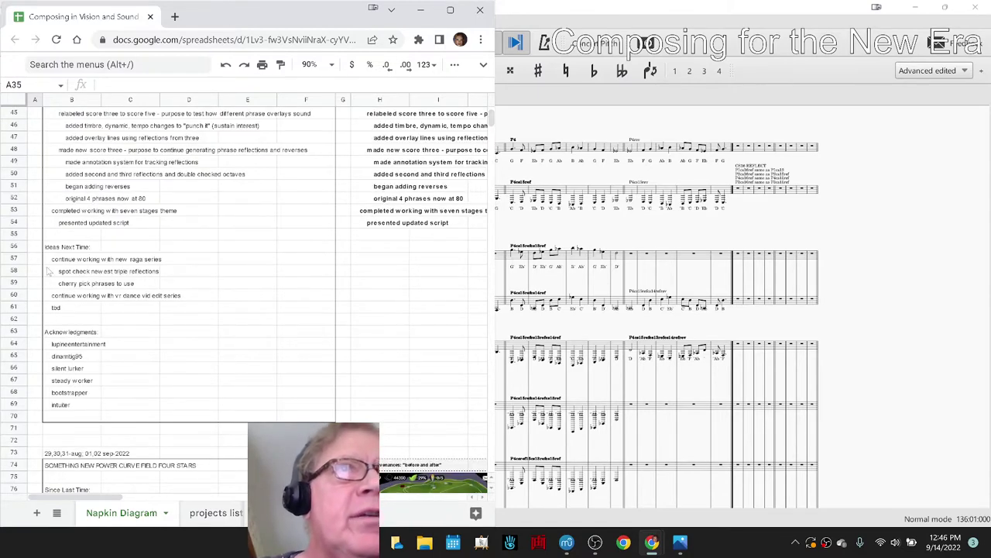
- Step through the Ideas Next Time entries one by one, from spot checking the newest triple reflections down to tbd
left_click(55, 272)
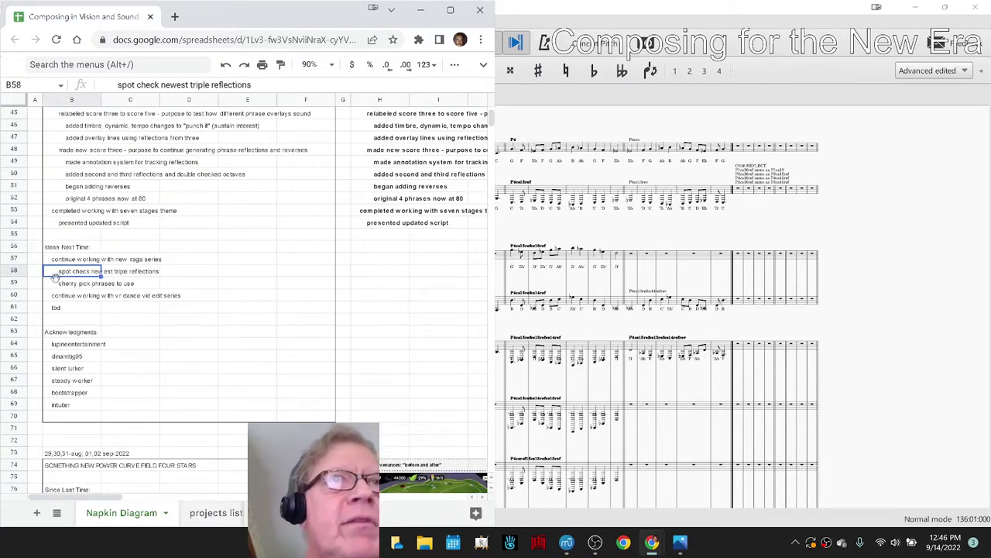
left_click(61, 286)
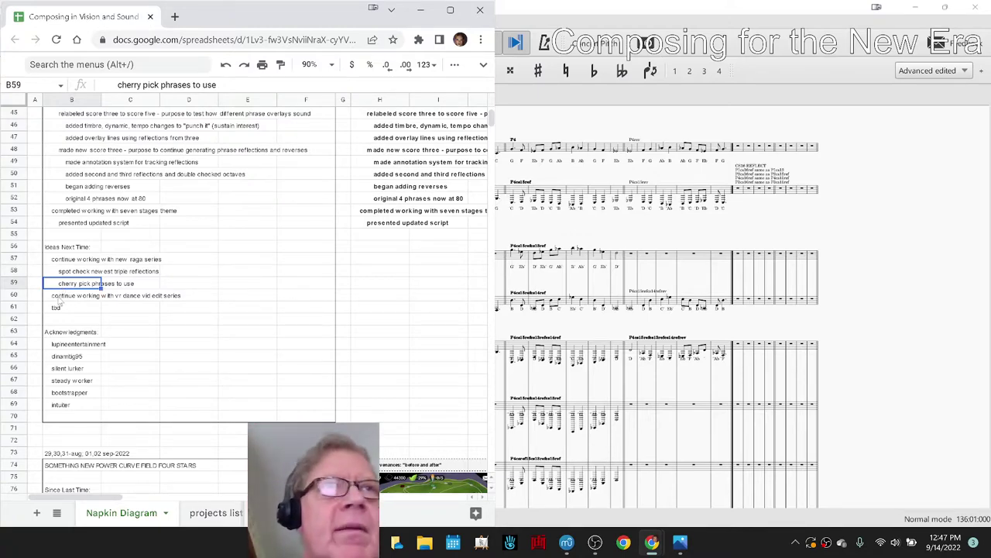
key("Down")
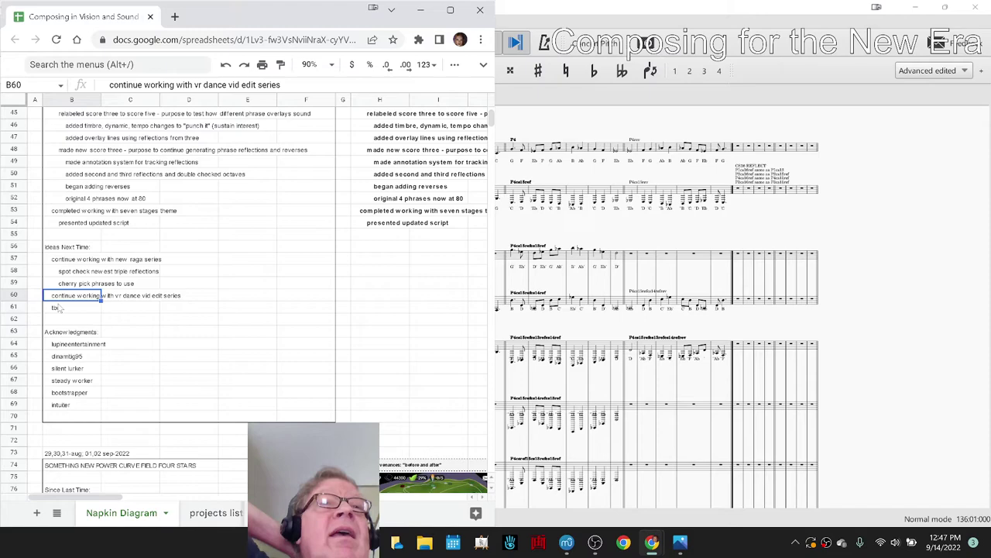
left_click(58, 308)
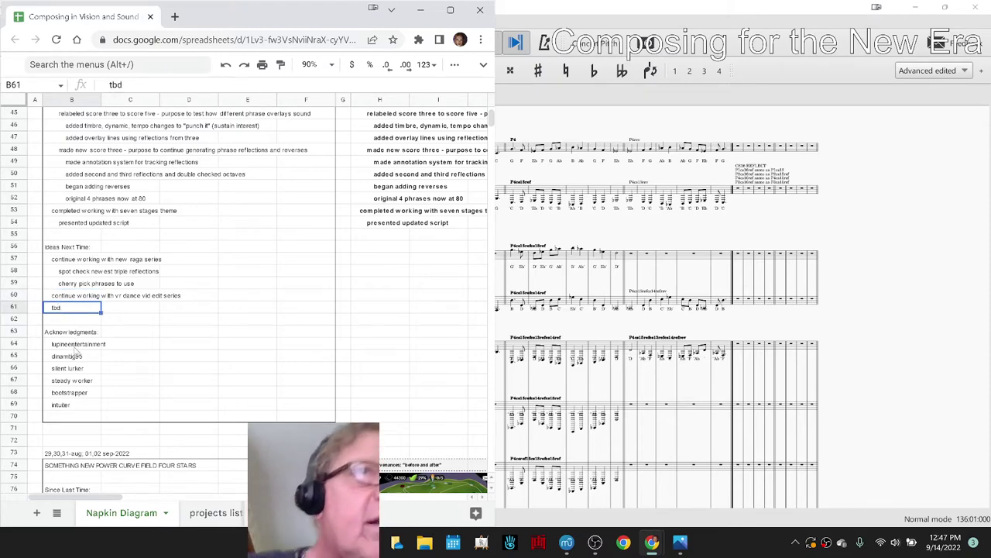
- Step through the Acknowledgments entries one by one from the first to the last, and switch to OBS
left_click(75, 346)
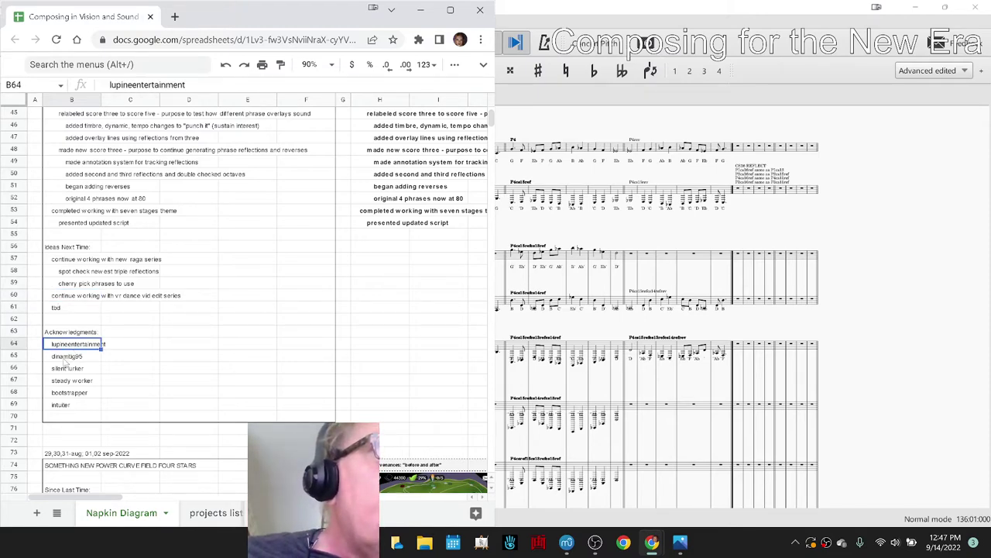
left_click(63, 360)
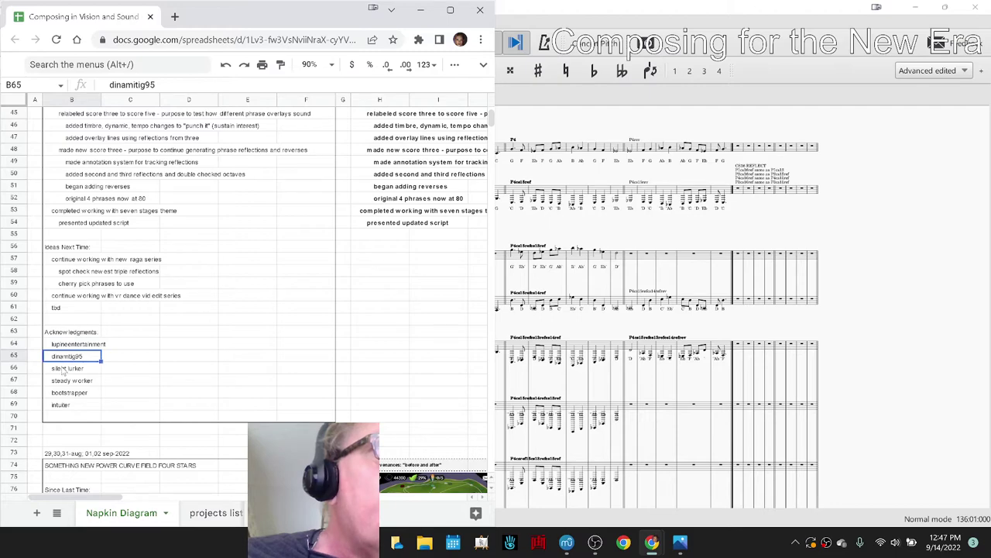
left_click(58, 370)
left_click(60, 382)
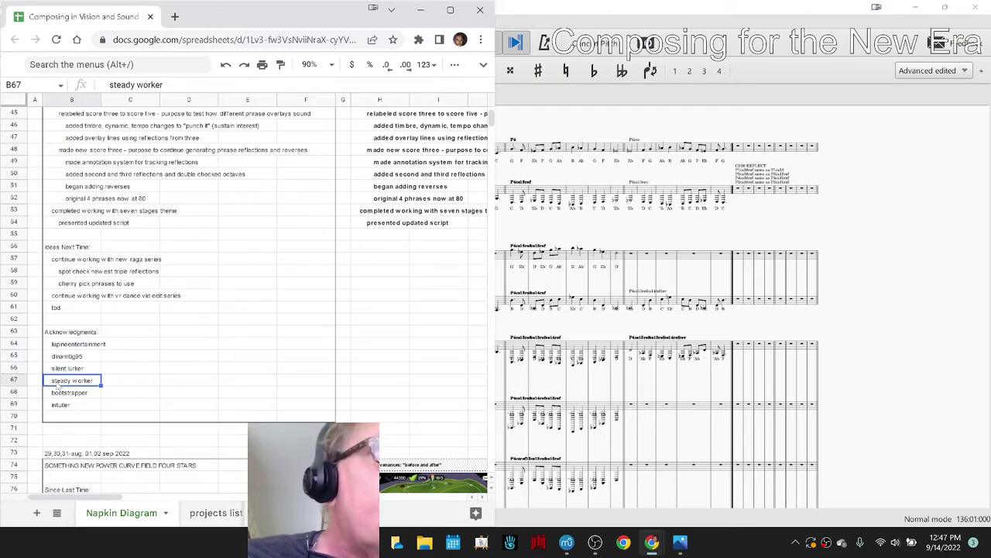
left_click(54, 394)
left_click(55, 406)
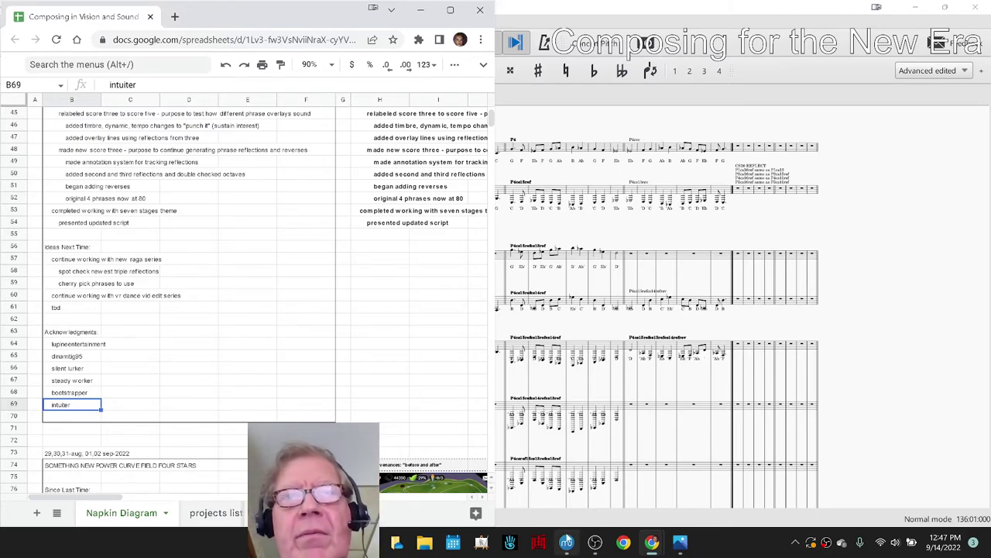
left_click(595, 543)
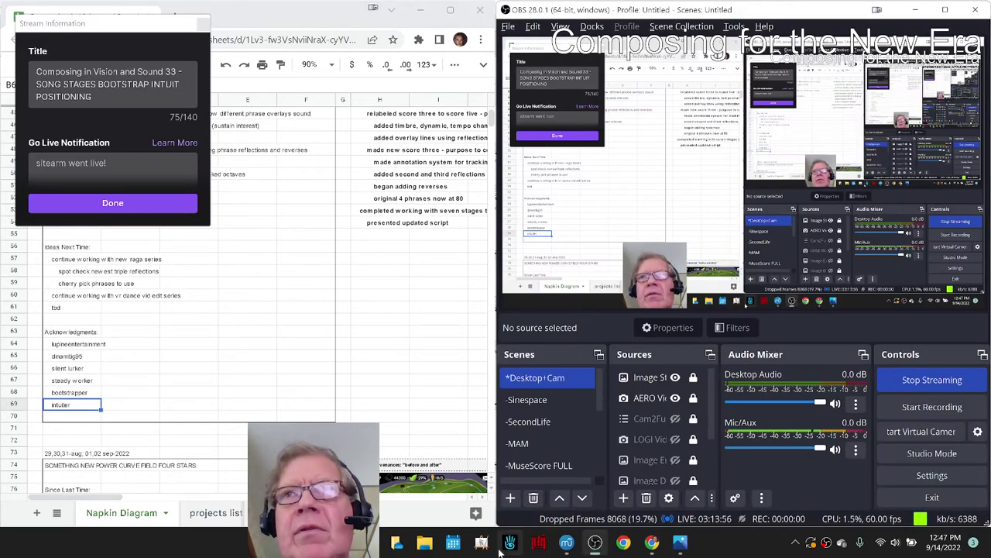